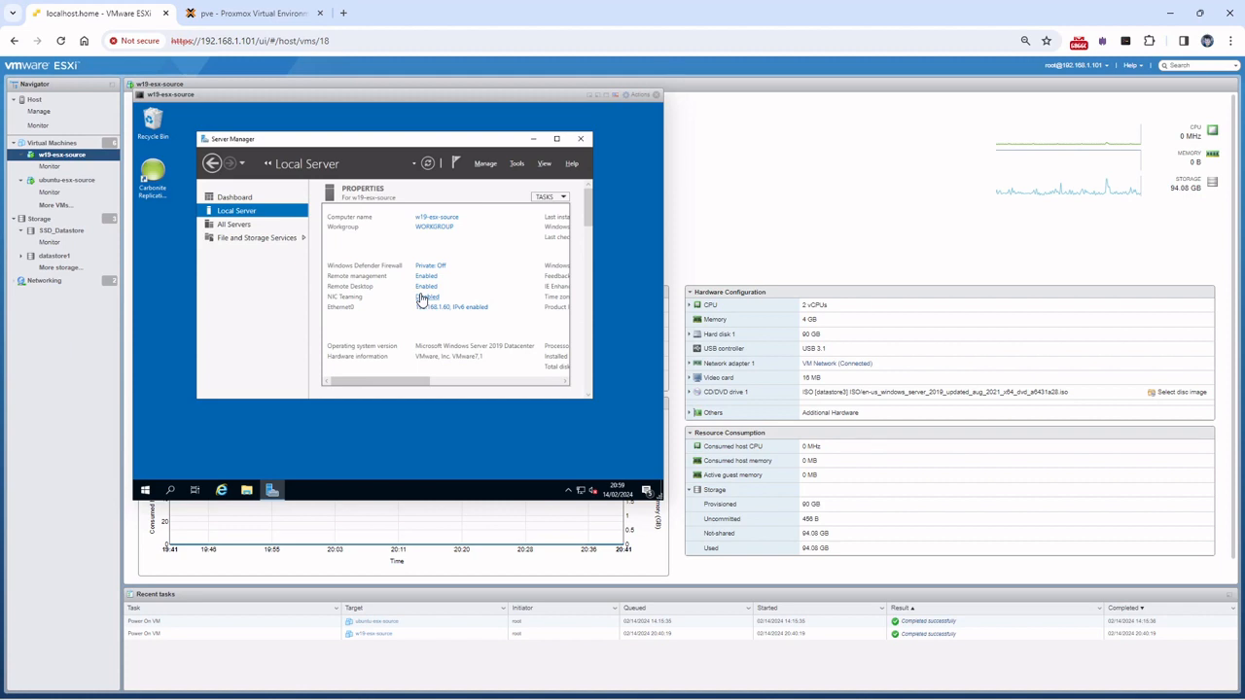
click(255, 13)
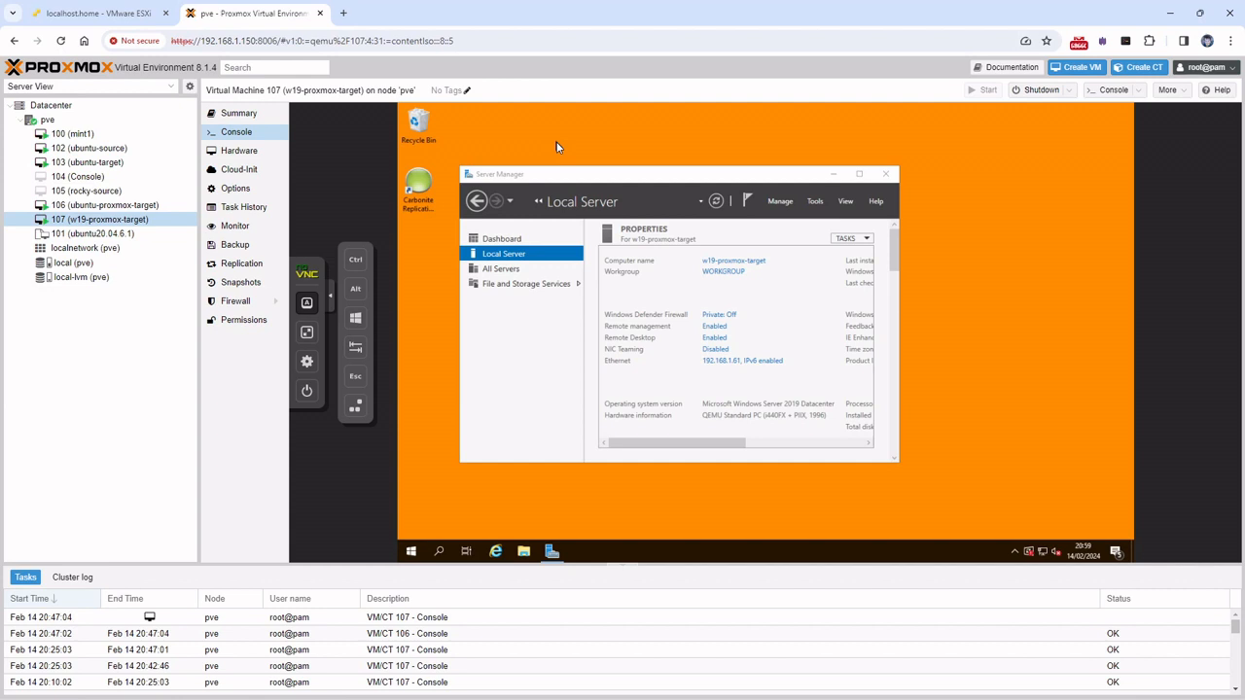
click(116, 13)
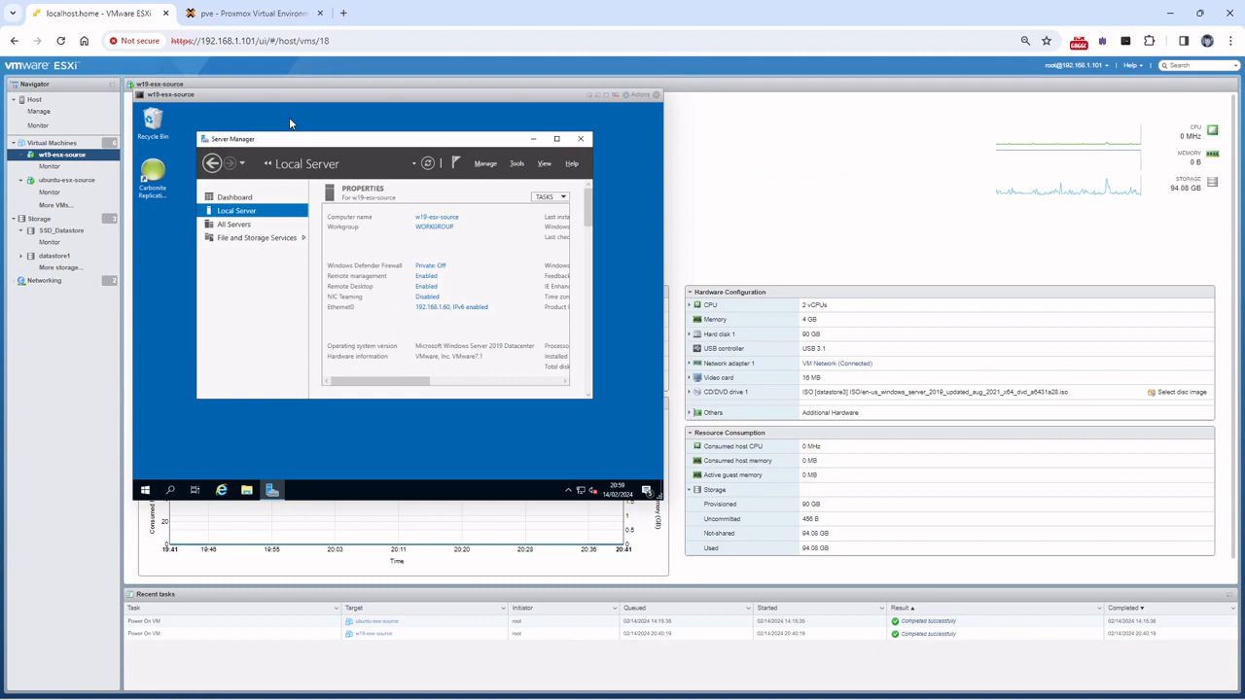
click(239, 18)
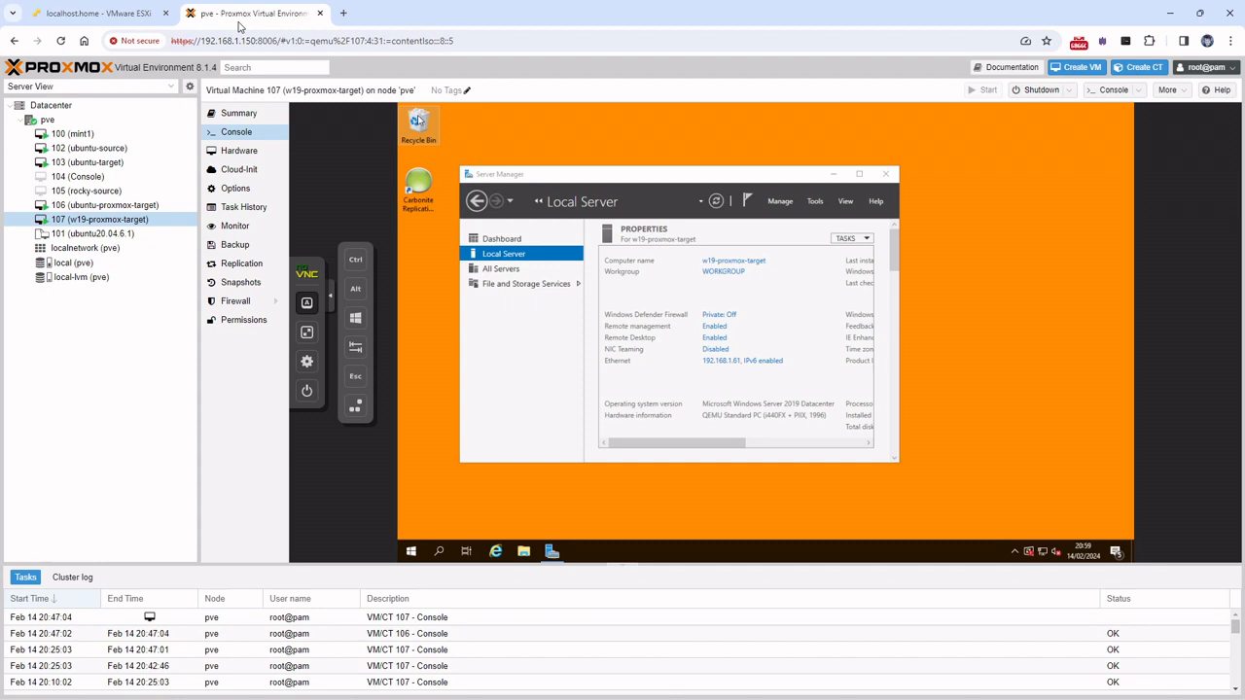
click(122, 21)
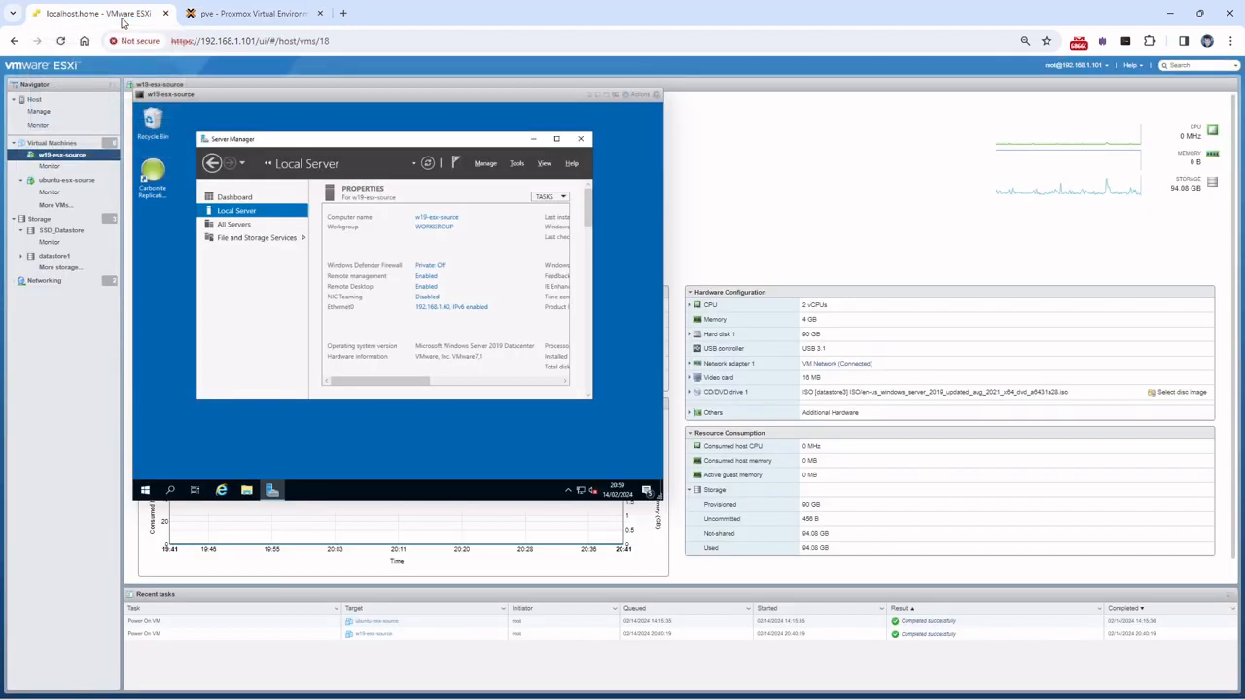
Create a Rich Text Document named 'Demo Start' on the source desktop, placed below the other icons
right_click(163, 269)
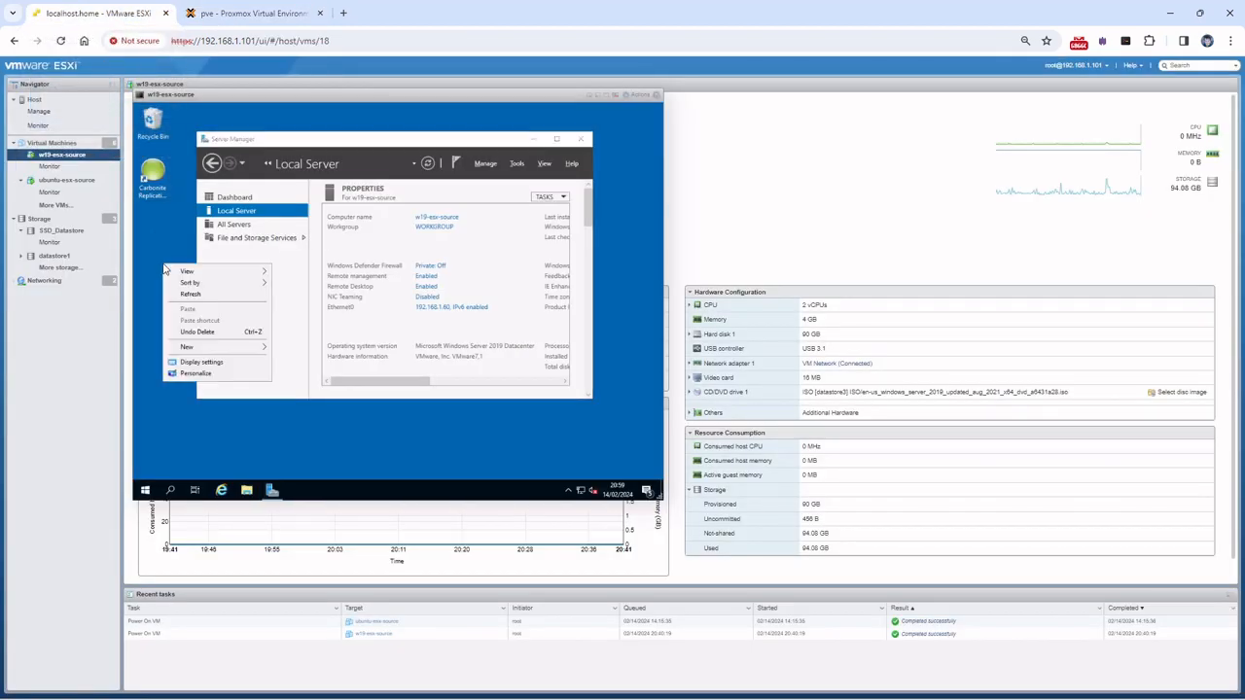
mouse_move(212, 350)
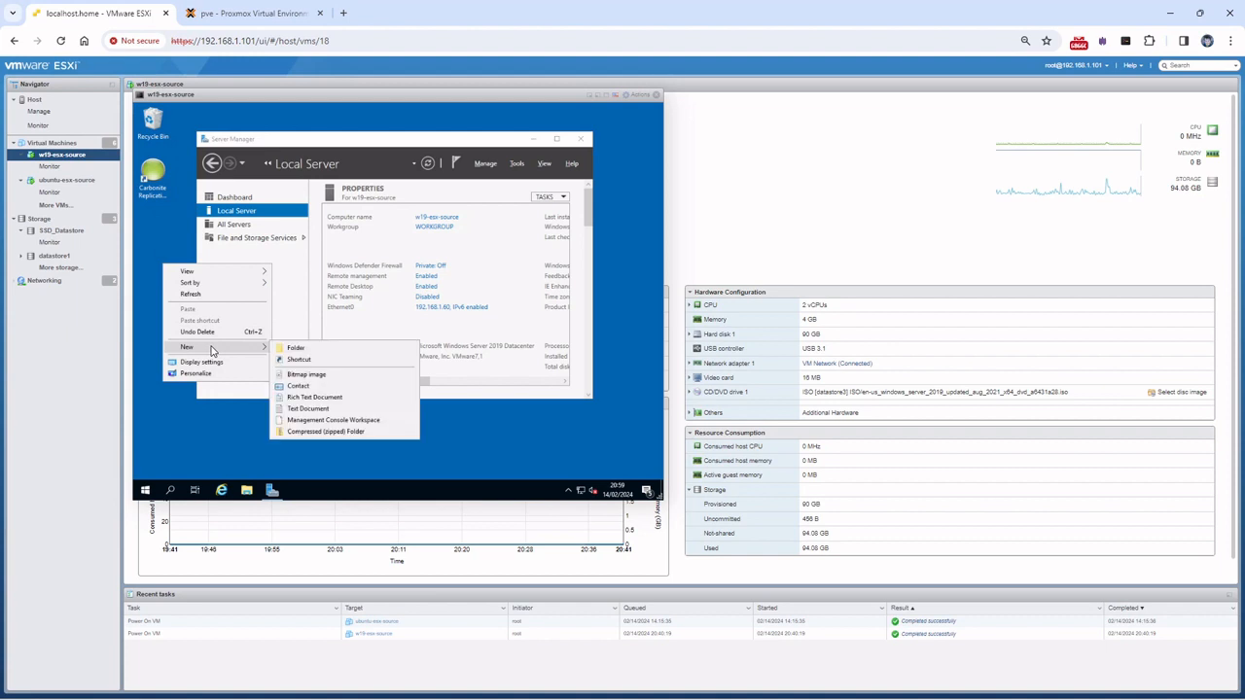
click(329, 397)
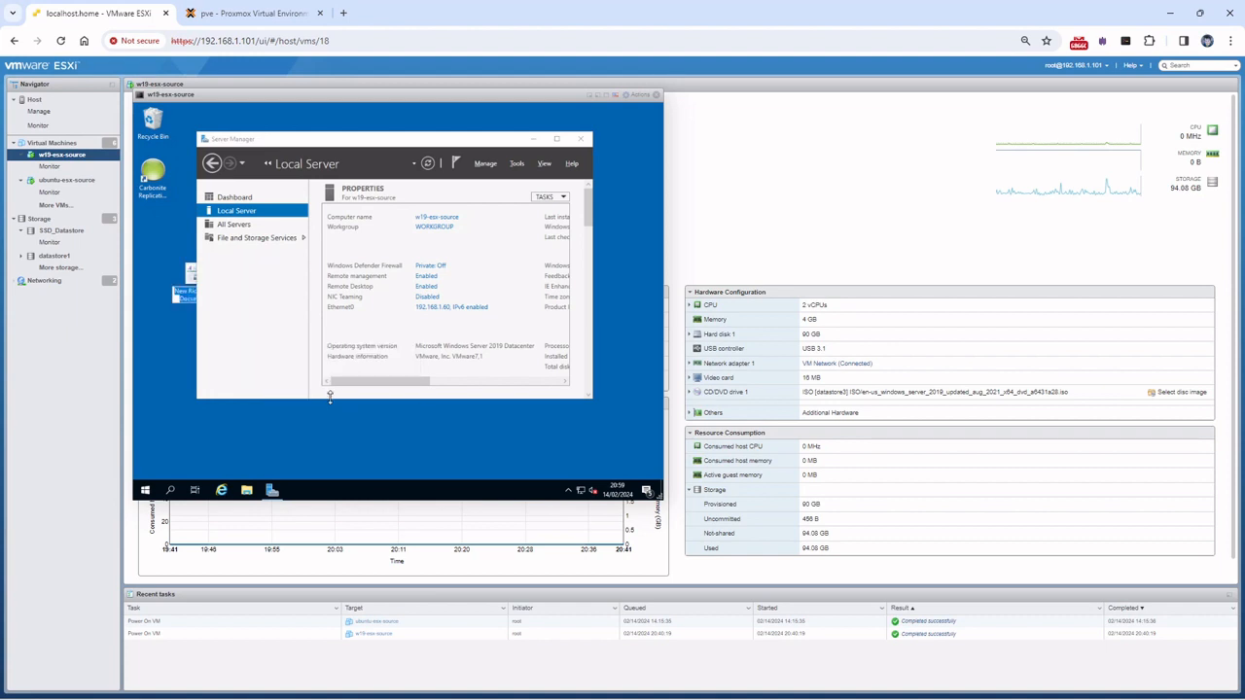
text(S)
text(emo)
click(199, 413)
drag(187, 280, 139, 233)
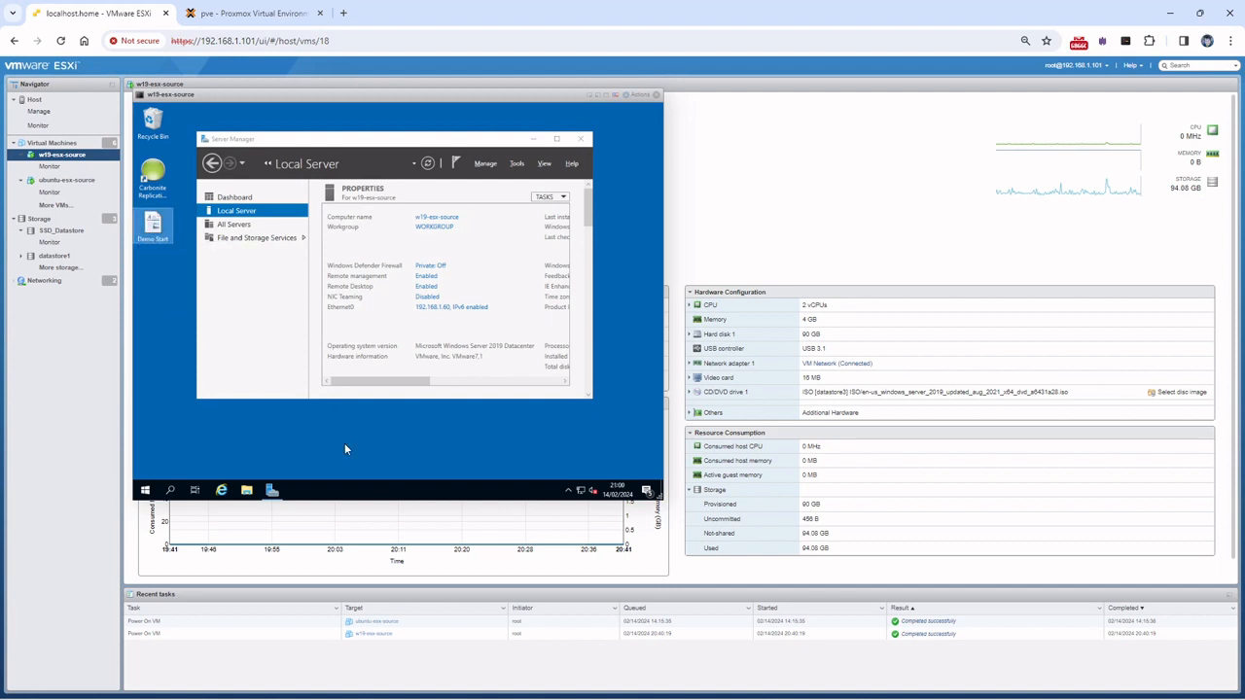
mouse_move(664, 693)
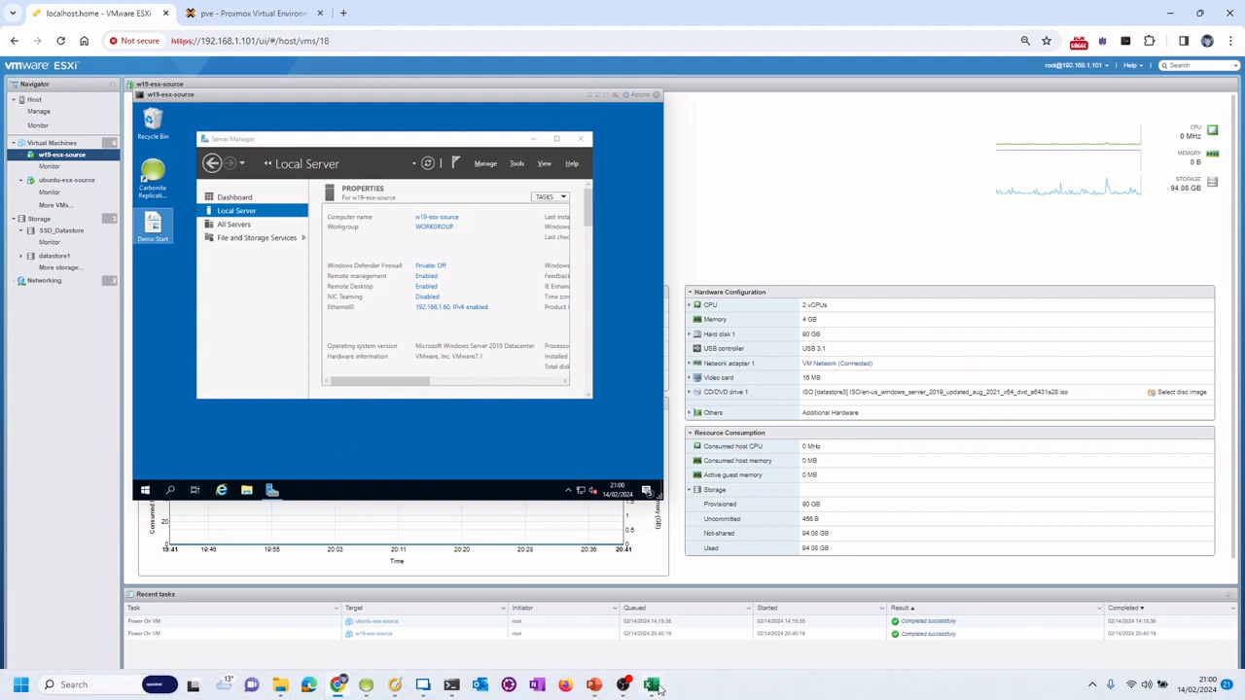
Bring Carbonite Replication Console forward and open the context menu for the w19-esx-source server
click(368, 686)
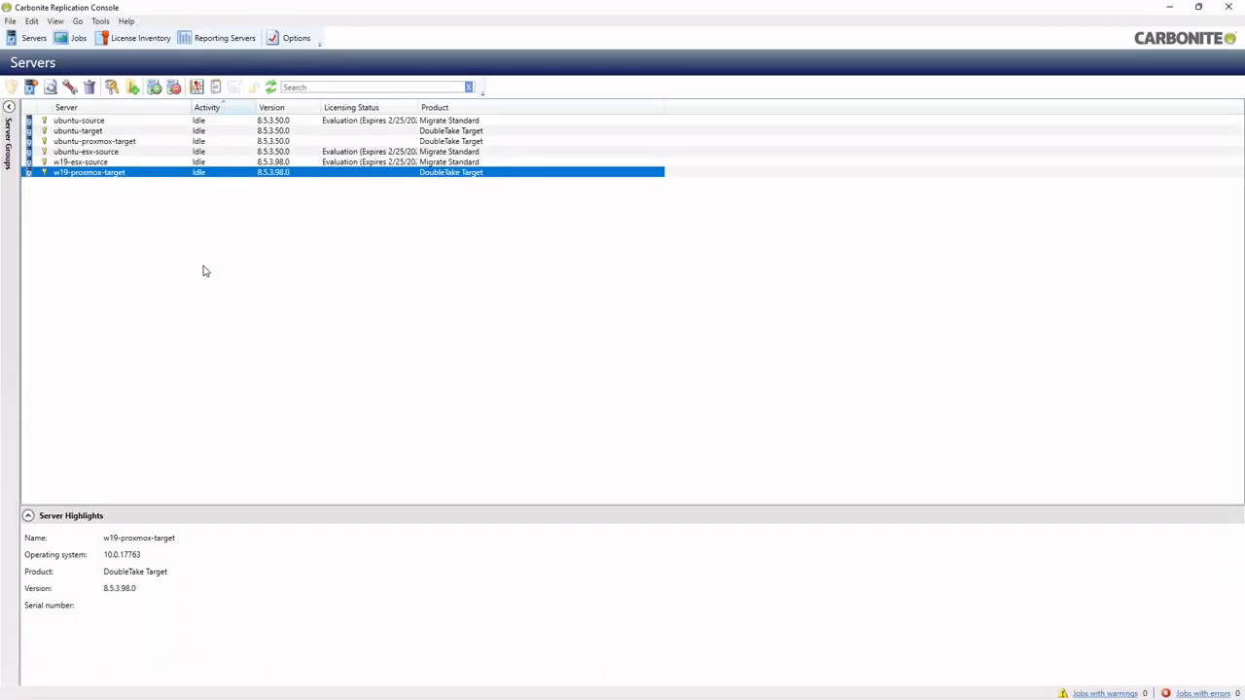
key(Up)
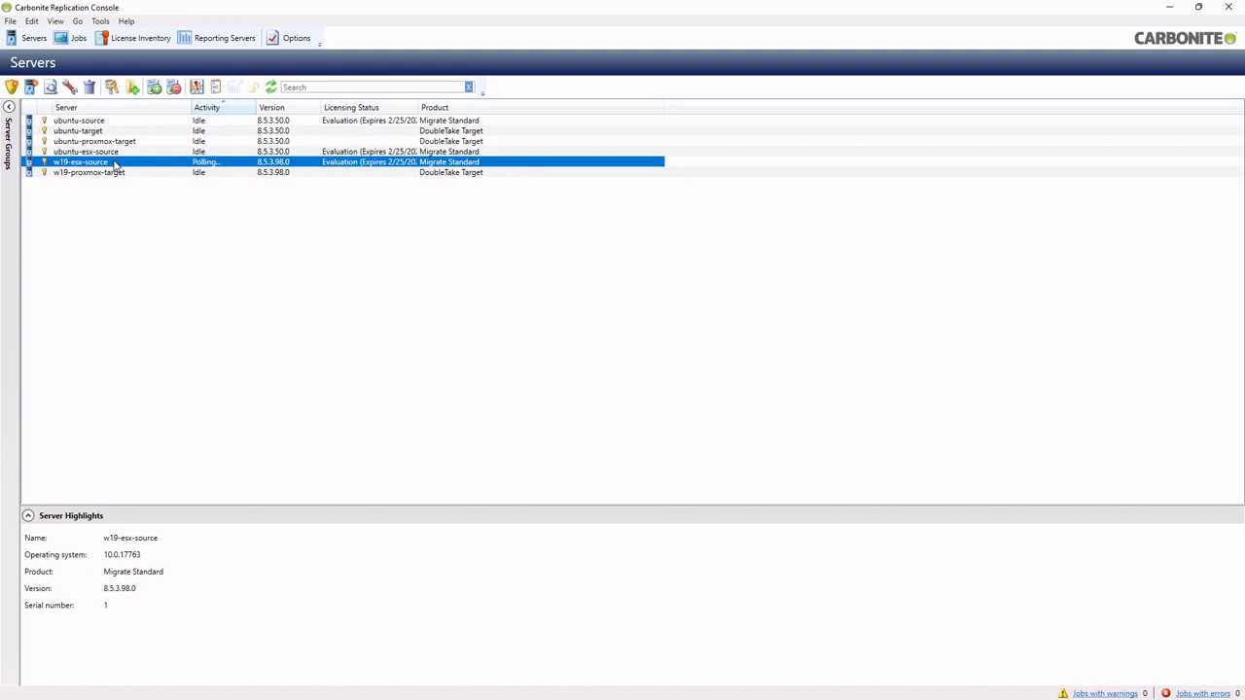
right_click(114, 164)
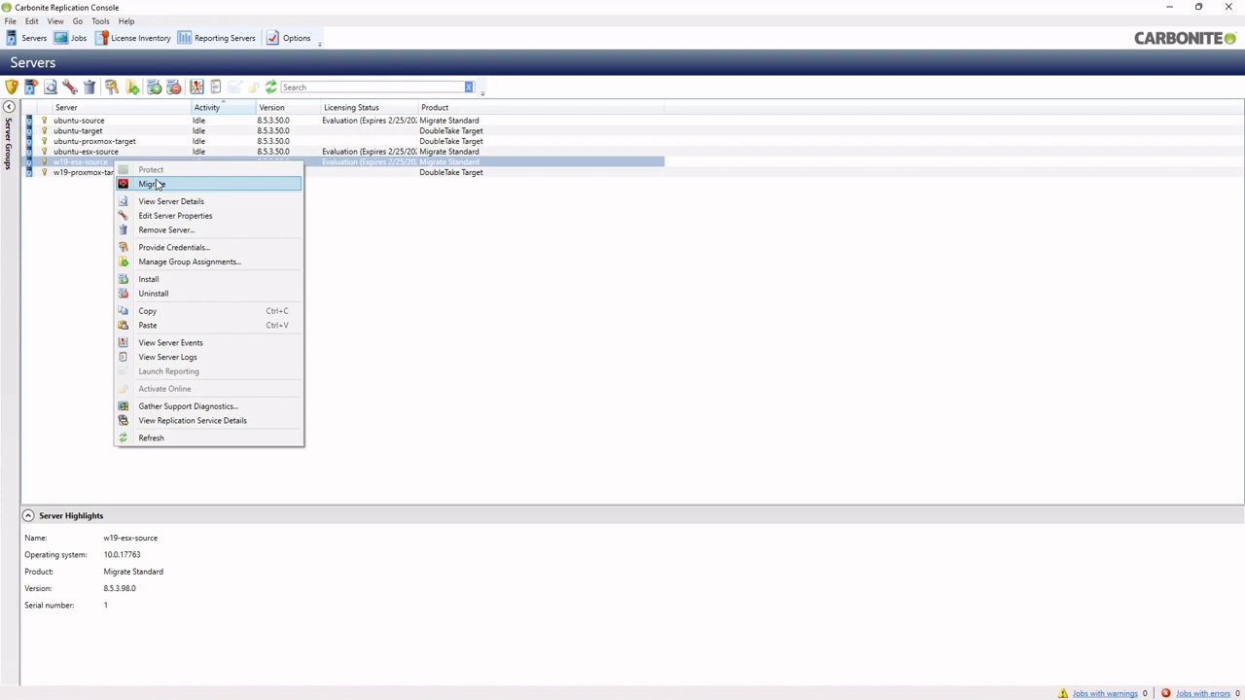
Start a Full Server Migration of w19-esx-source, reviewing the C: drive replication rules, and continue
click(156, 184)
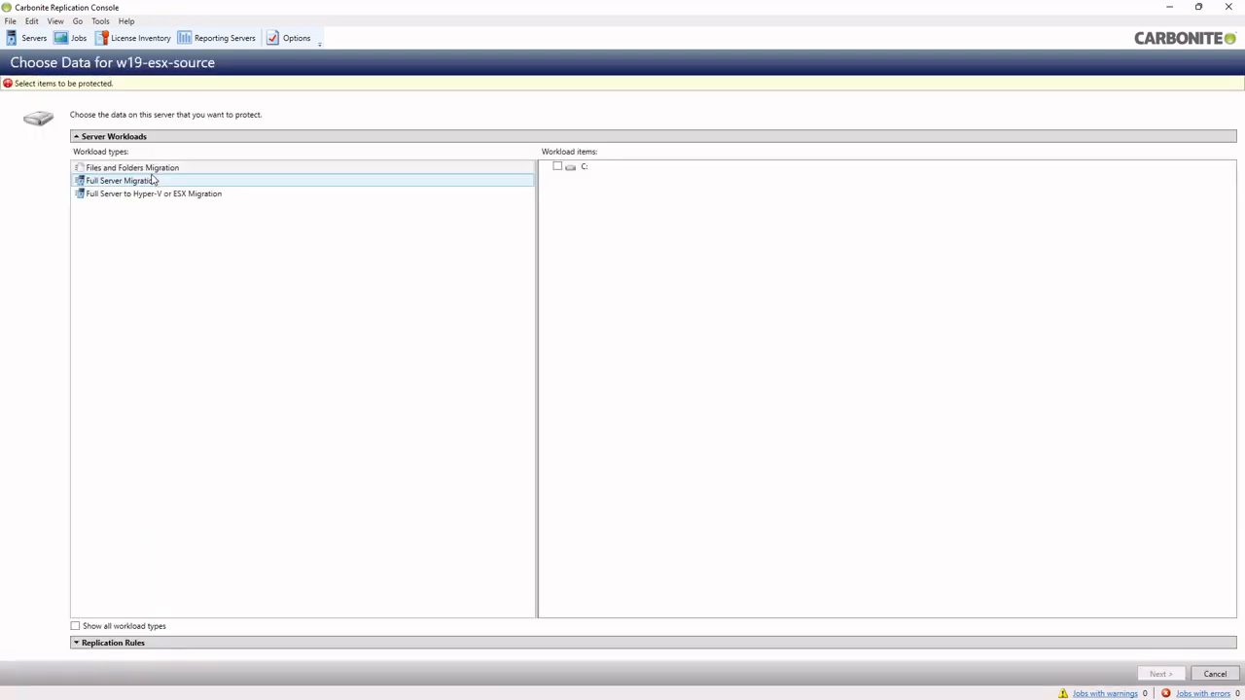
click(119, 172)
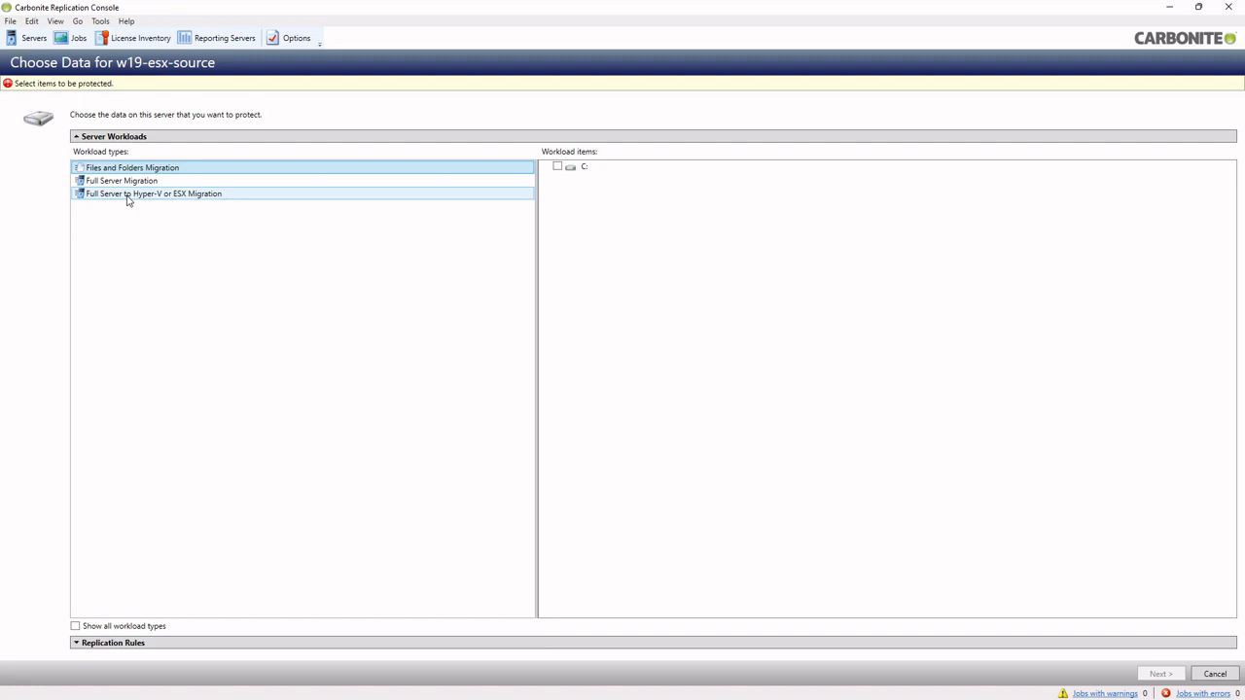
click(129, 182)
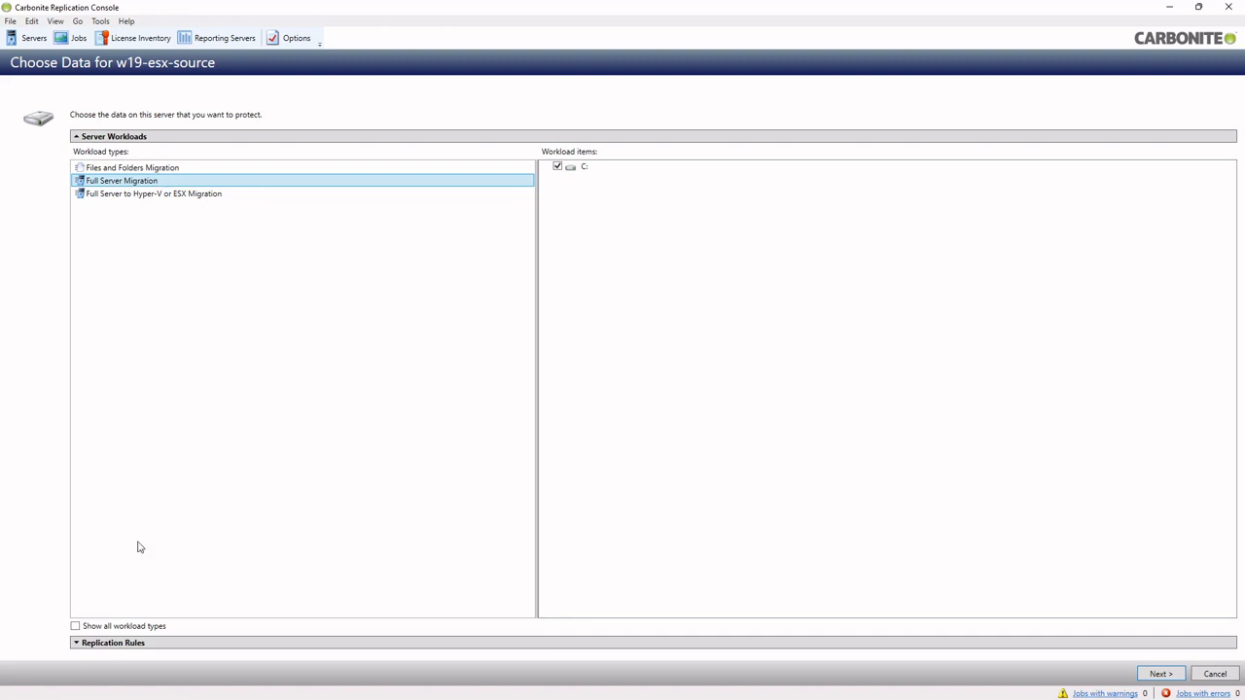
click(116, 646)
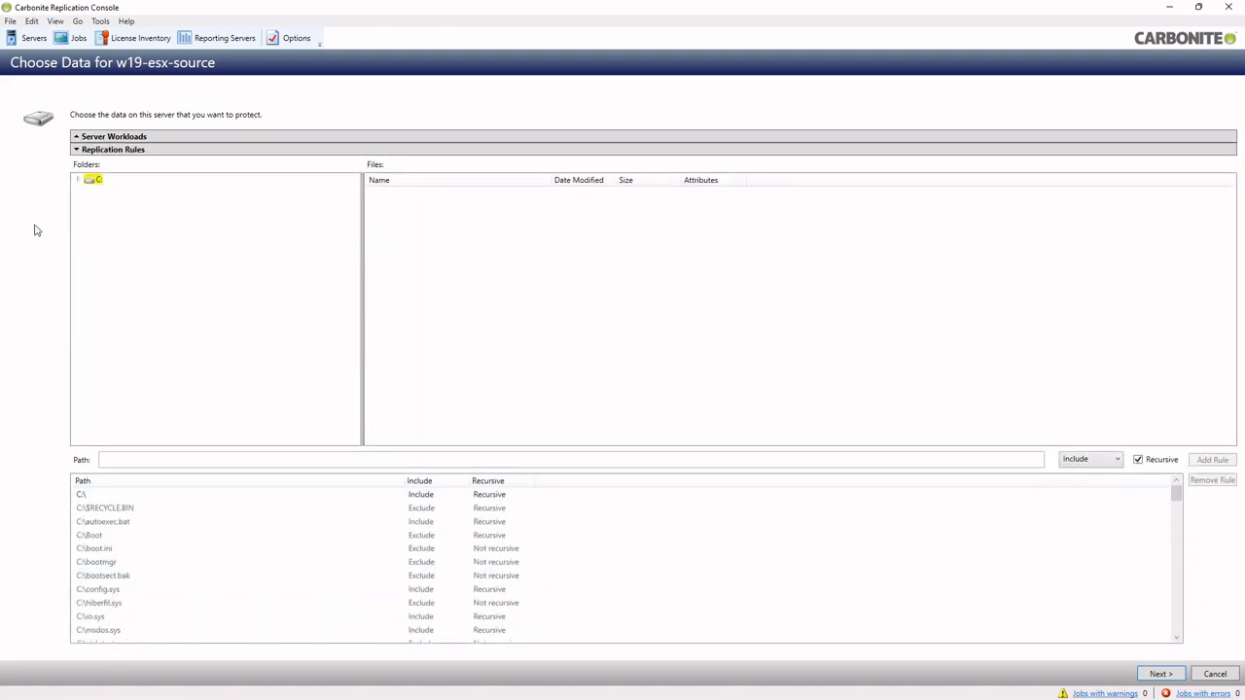
click(78, 181)
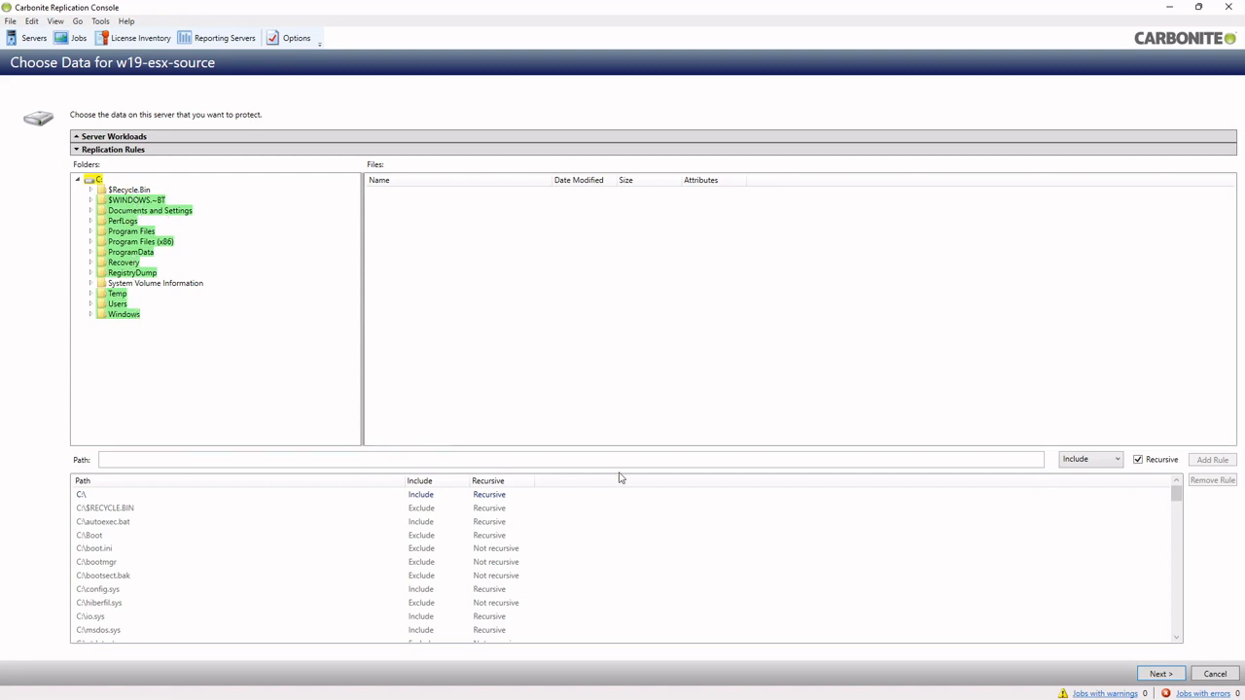
click(1159, 674)
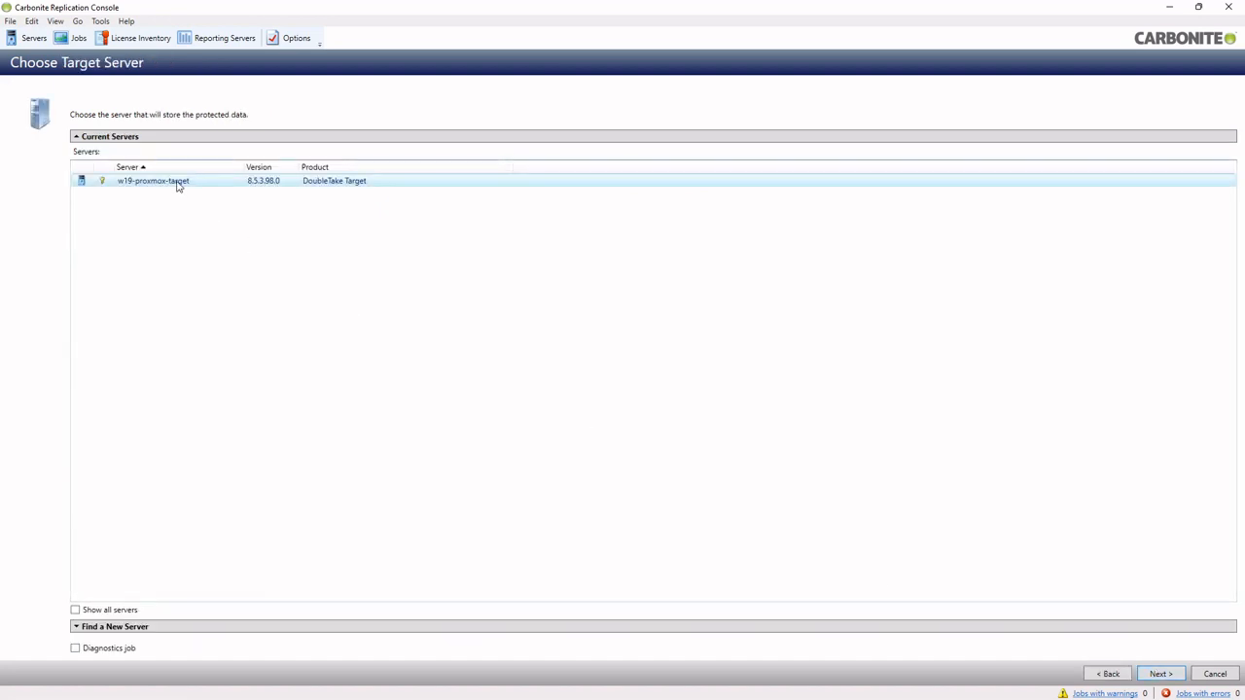
Pick w19-proxmox-target as the migration target and continue to Set Options
click(178, 185)
click(1170, 674)
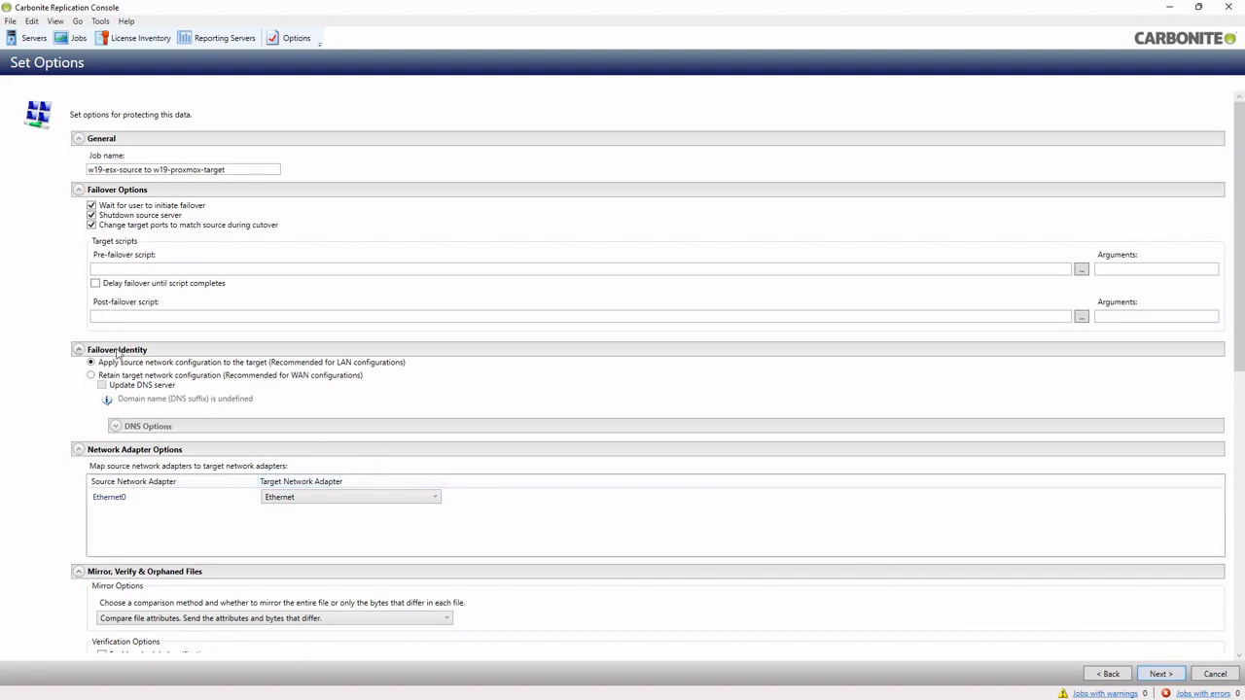
Retain the target's network configuration, enable Medium compression, and continue to the summary checklist
click(101, 378)
scroll(41, 456, down, 5)
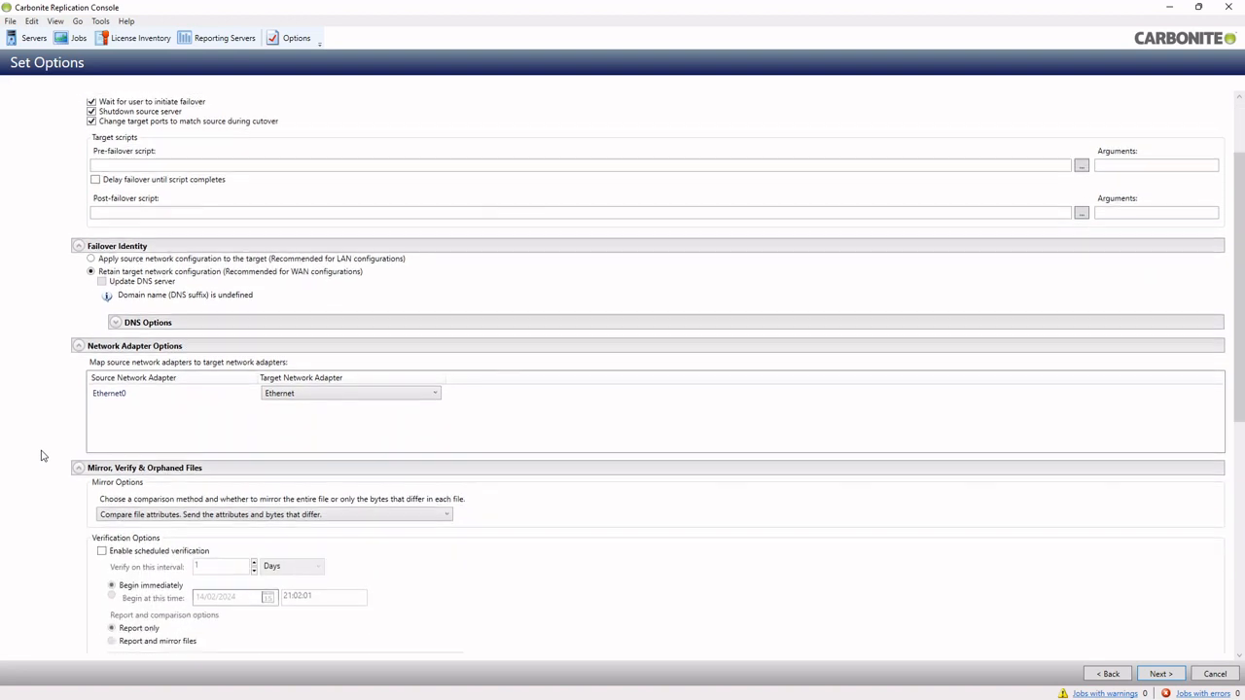
scroll(41, 455, down, 1)
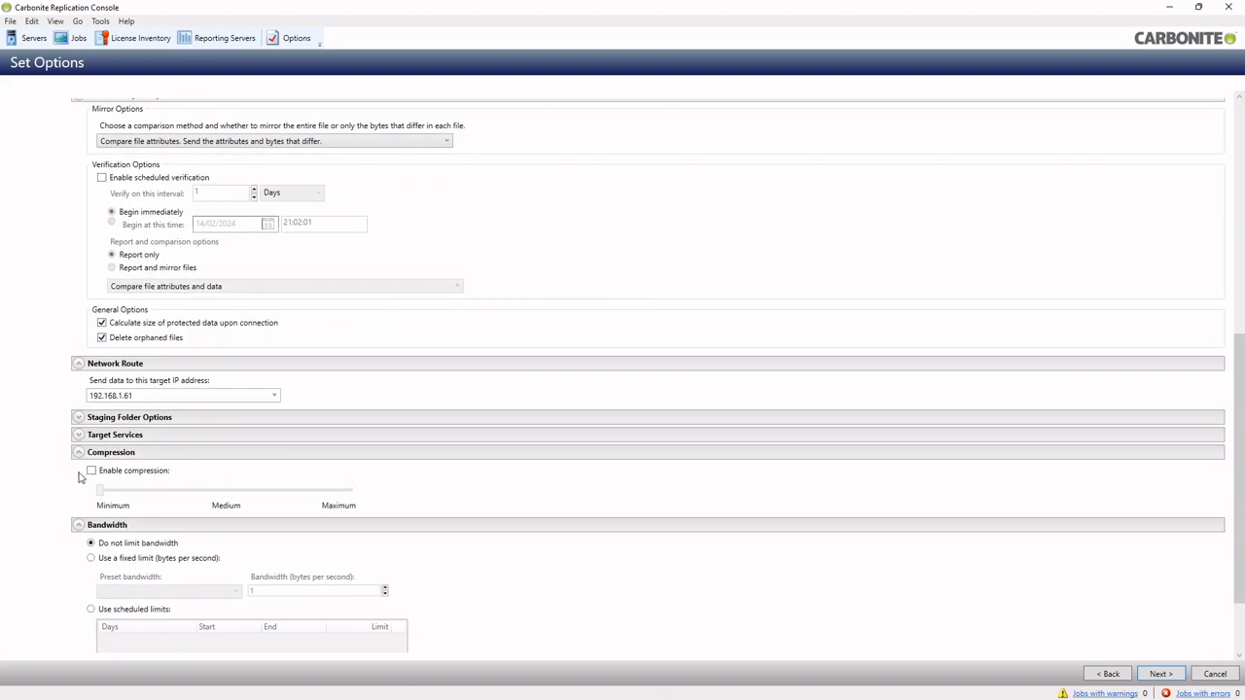
click(91, 471)
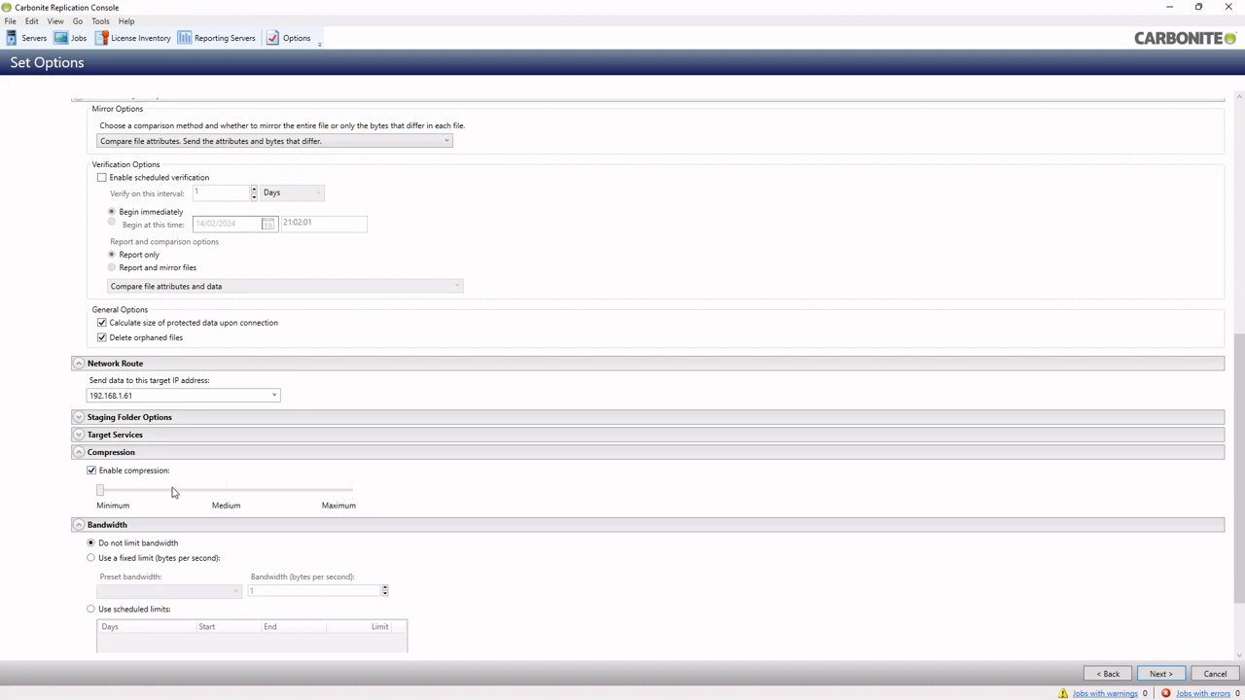
click(234, 494)
click(1159, 674)
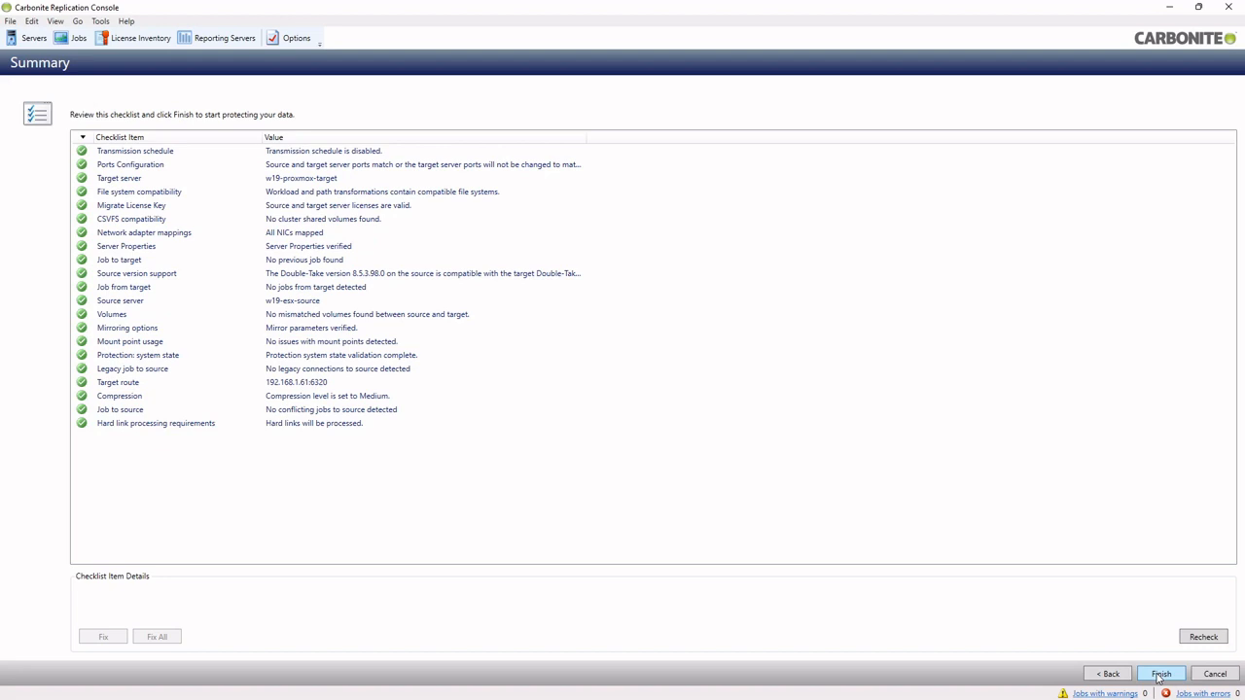
click(1159, 675)
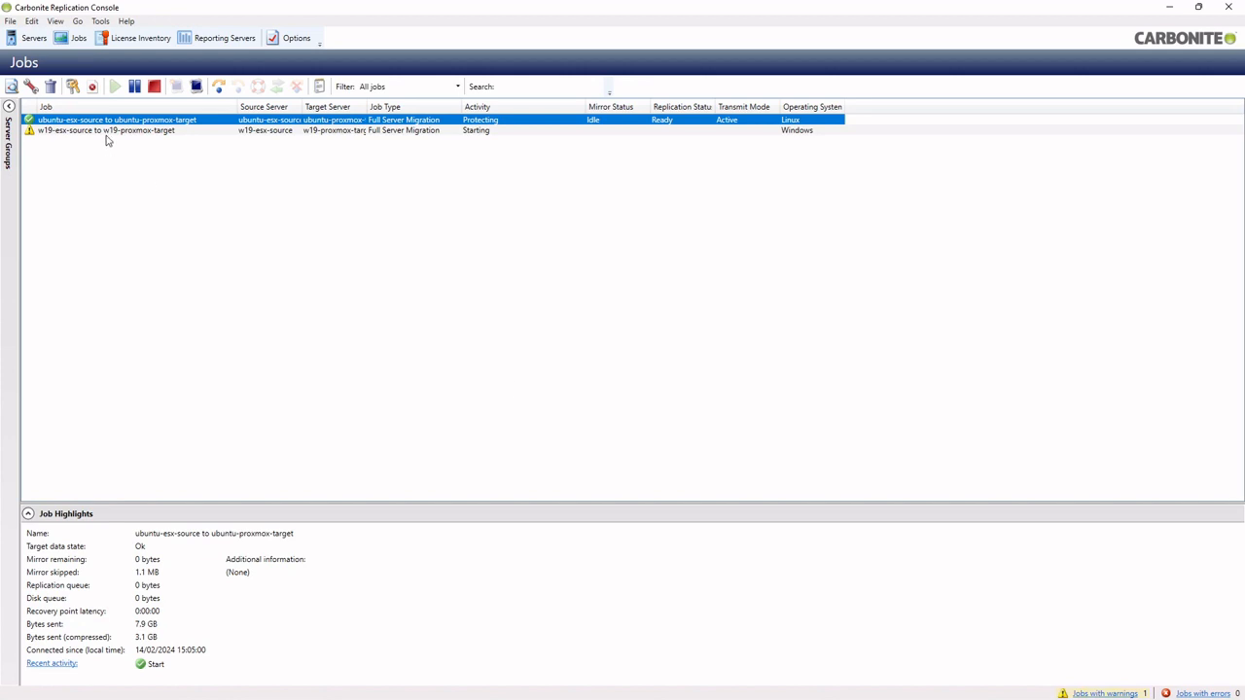
click(107, 134)
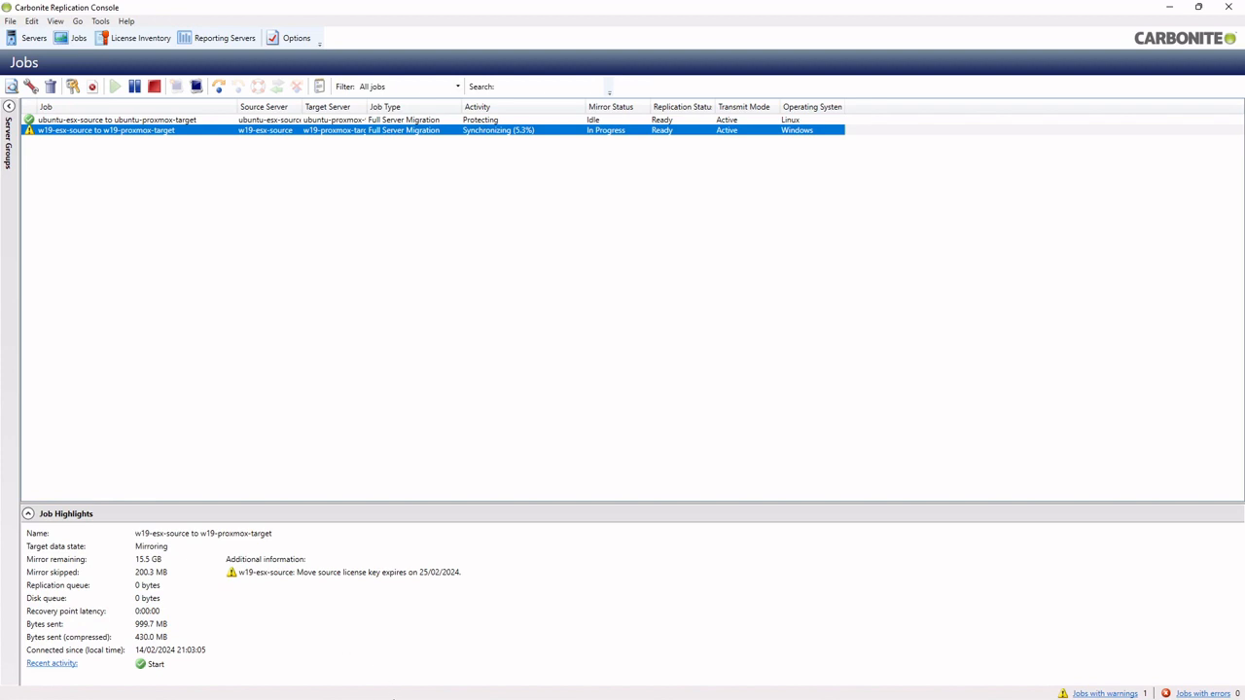
mouse_move(384, 696)
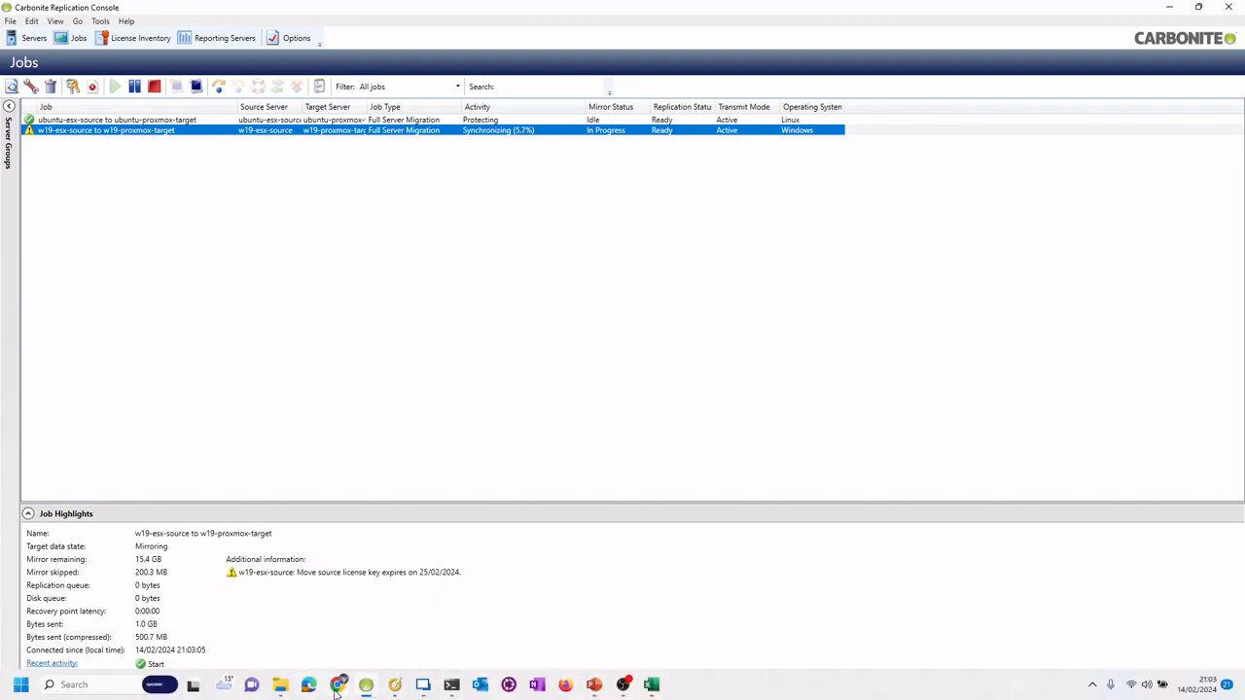
Rename the source desktop's Demo Start file to Mirroring, then switch to the Proxmox target console
mouse_move(336, 690)
click(331, 623)
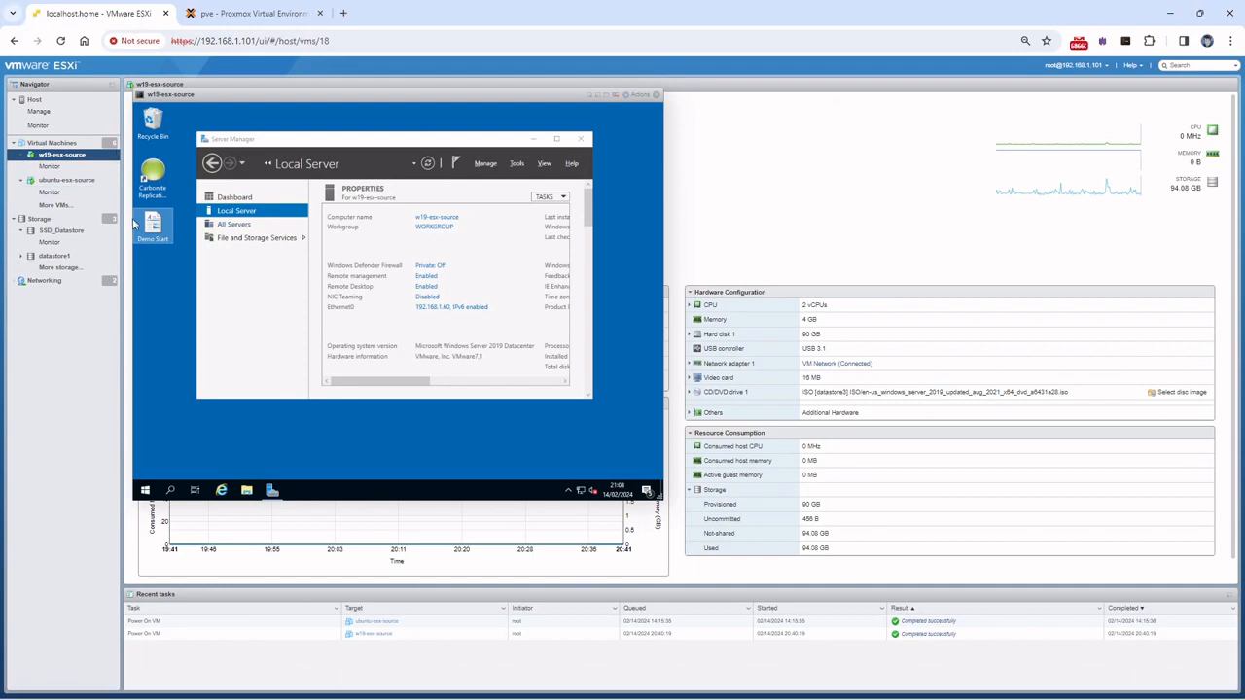
click(159, 241)
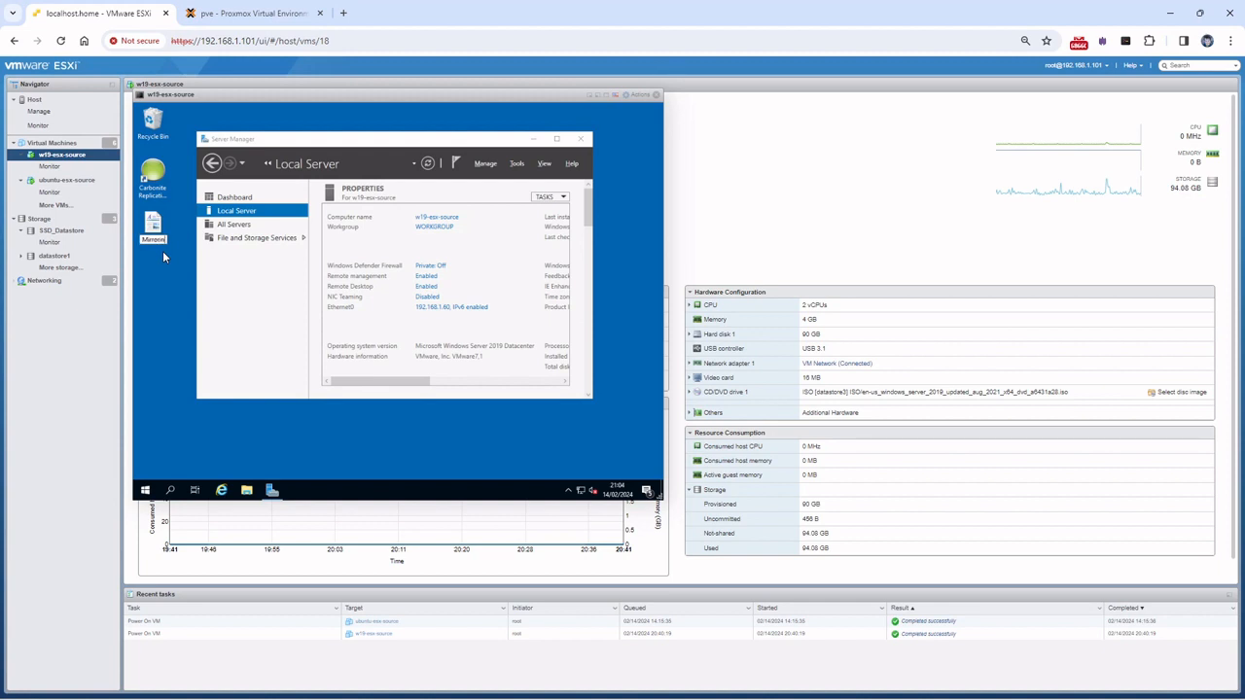
key(Return)
click(243, 14)
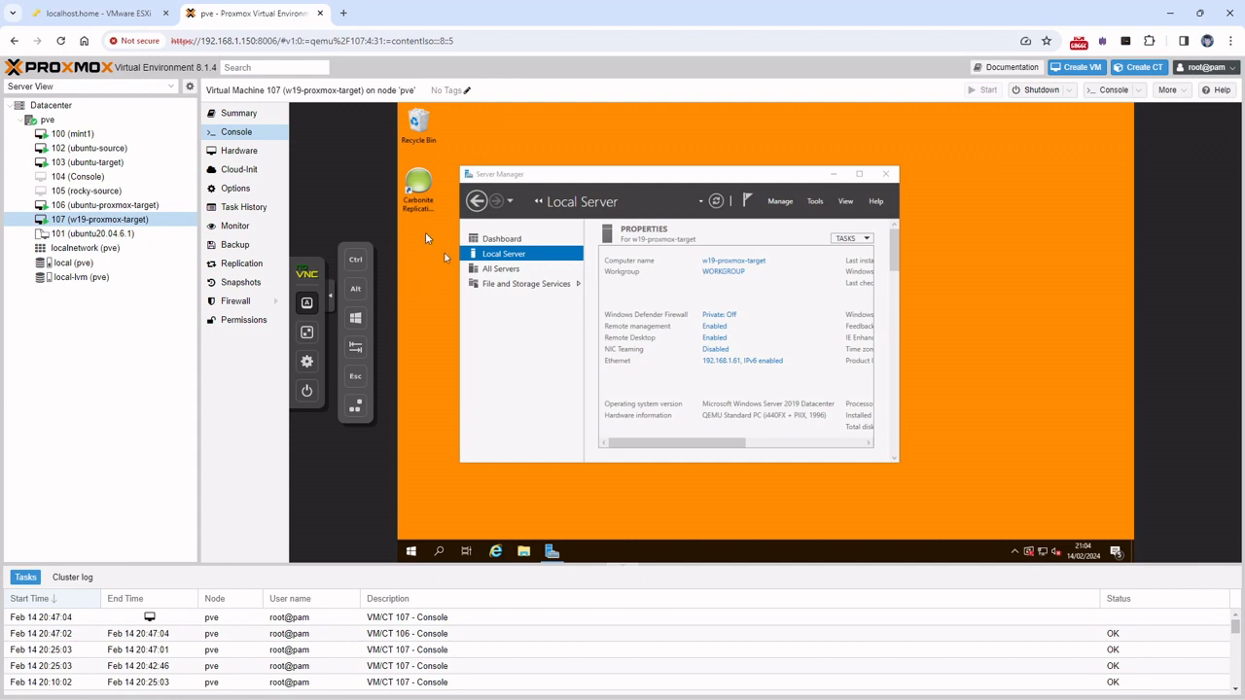
In File Explorer on VM 107, browse to C:\staging-SSM\Files\Users\Administrator\Desktop
click(525, 551)
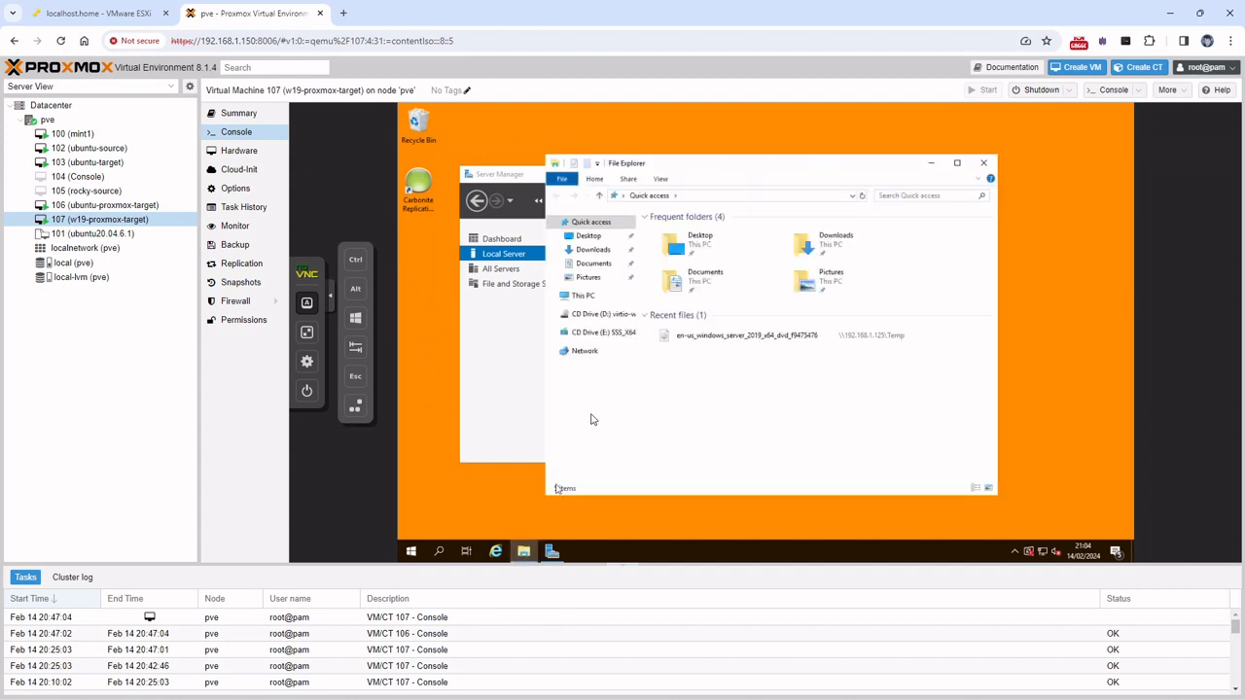
click(584, 296)
double_click(696, 384)
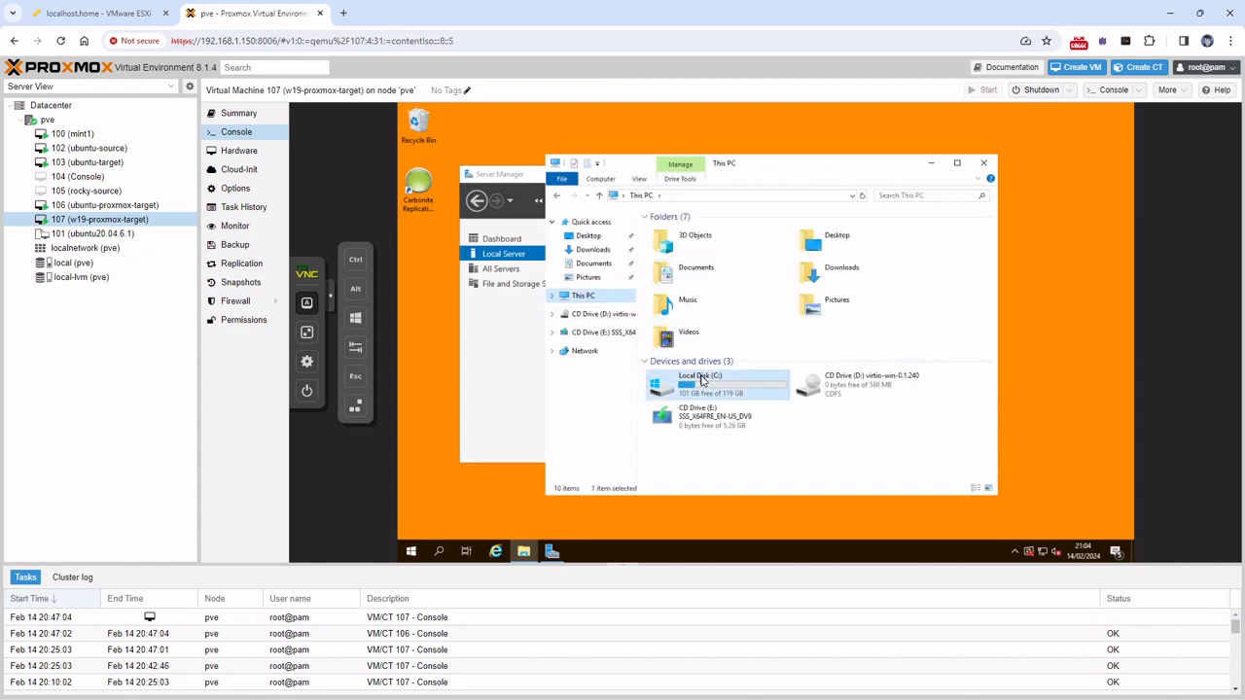
double_click(669, 268)
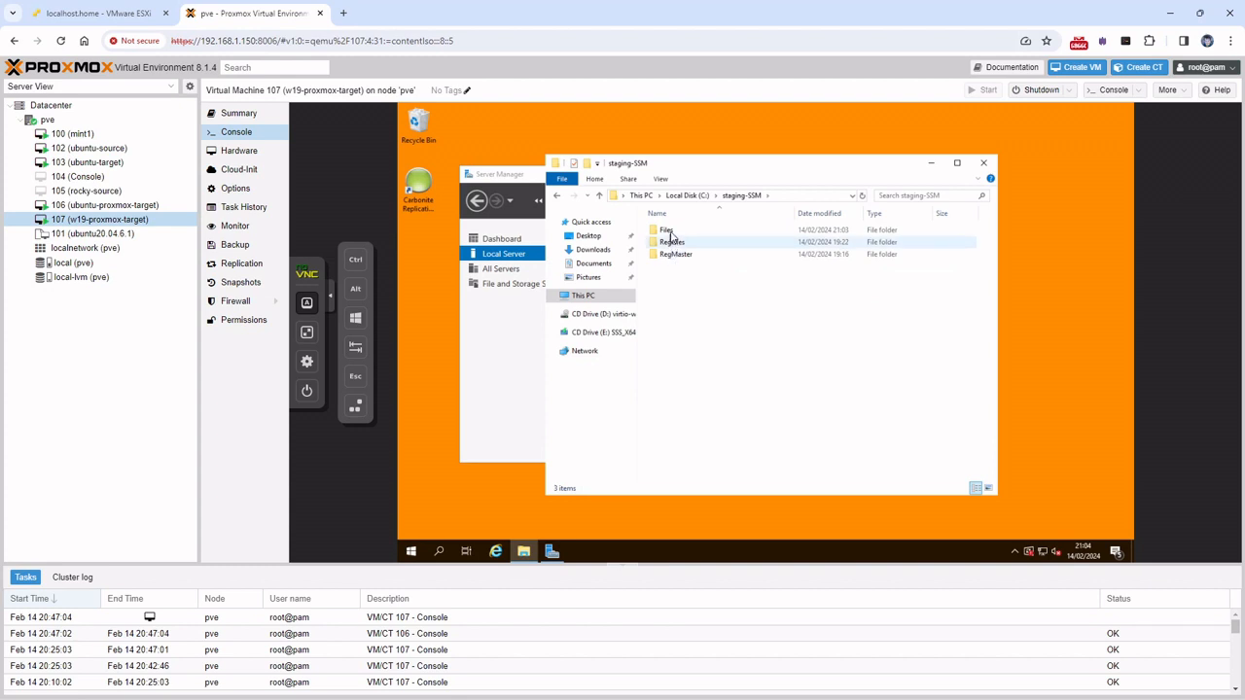
double_click(669, 232)
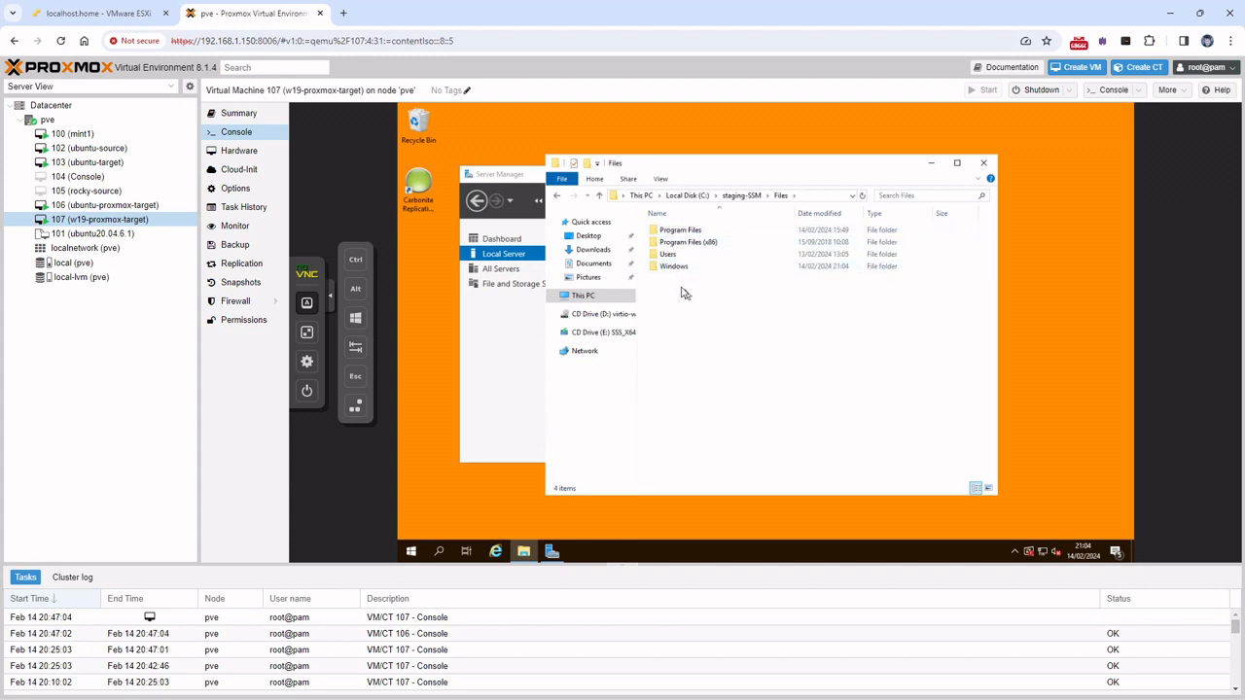
double_click(672, 255)
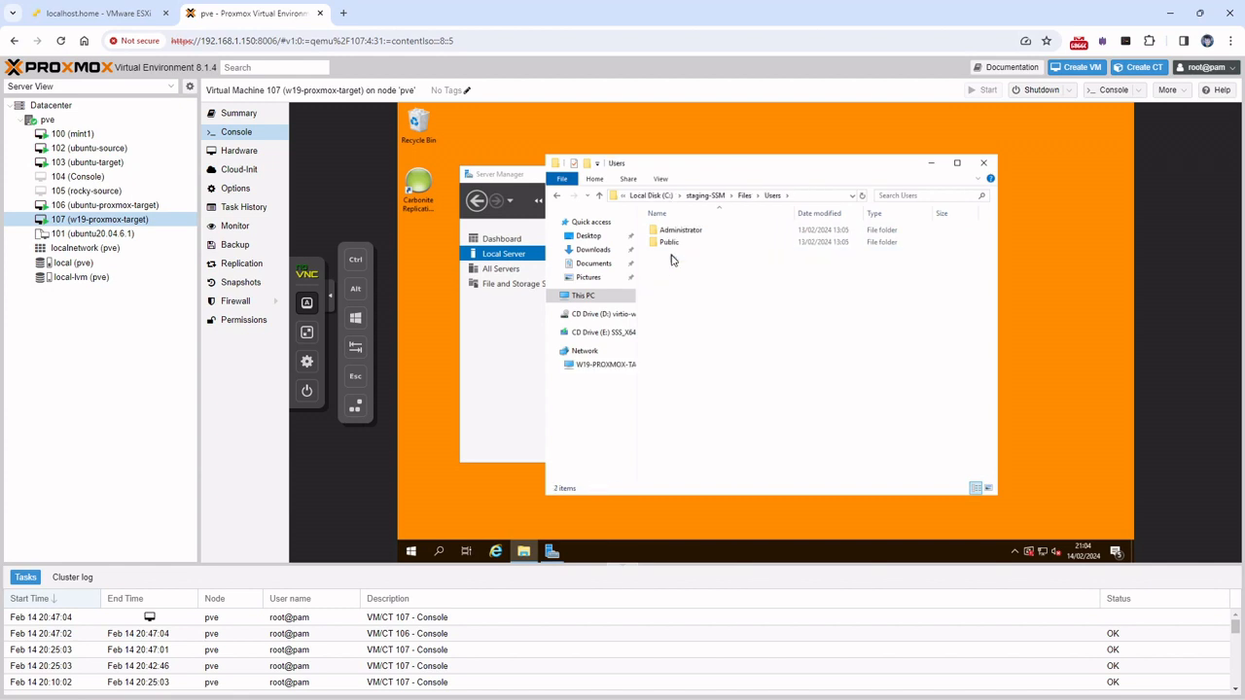
double_click(669, 231)
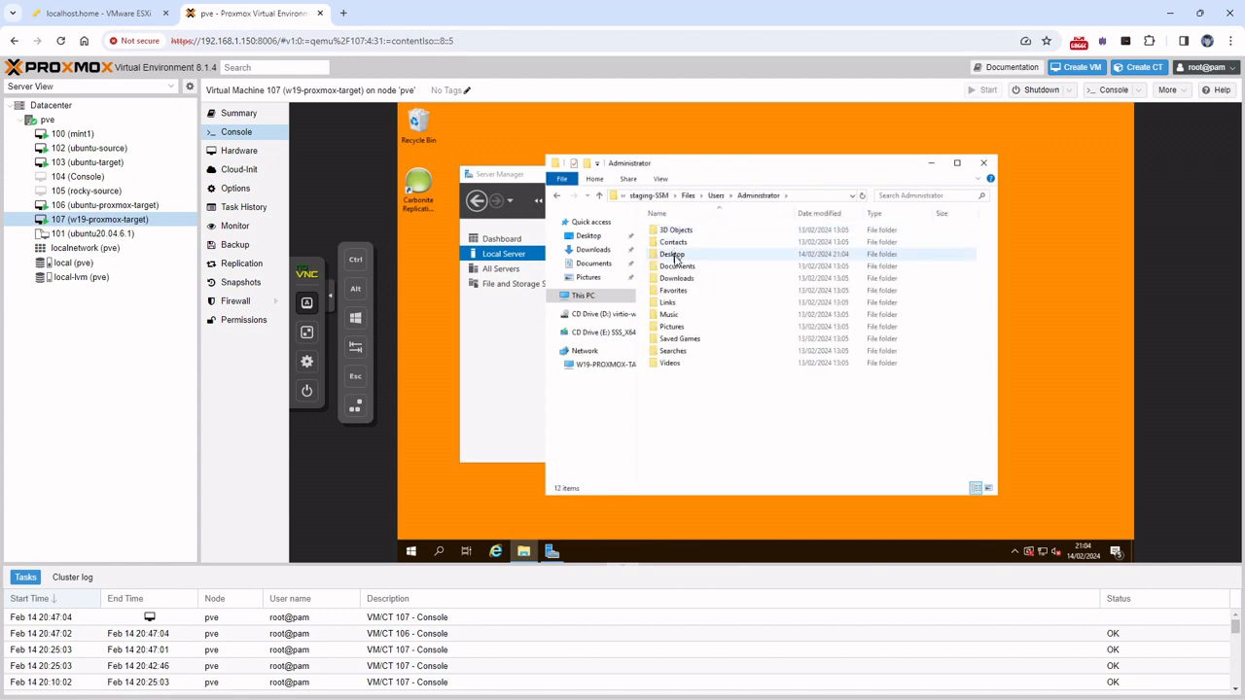
click(675, 255)
double_click(675, 255)
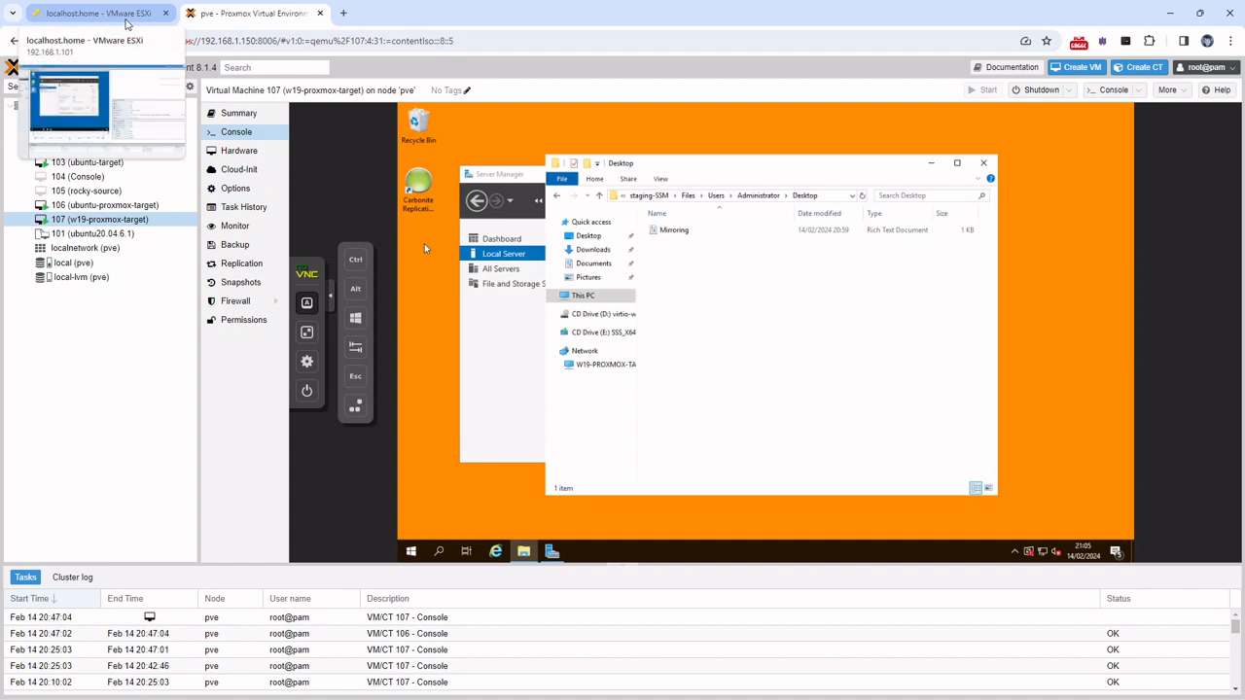
Rename the source's Mirroring file to Mirroring2, then view the Proxmox target's replicated copy
click(127, 21)
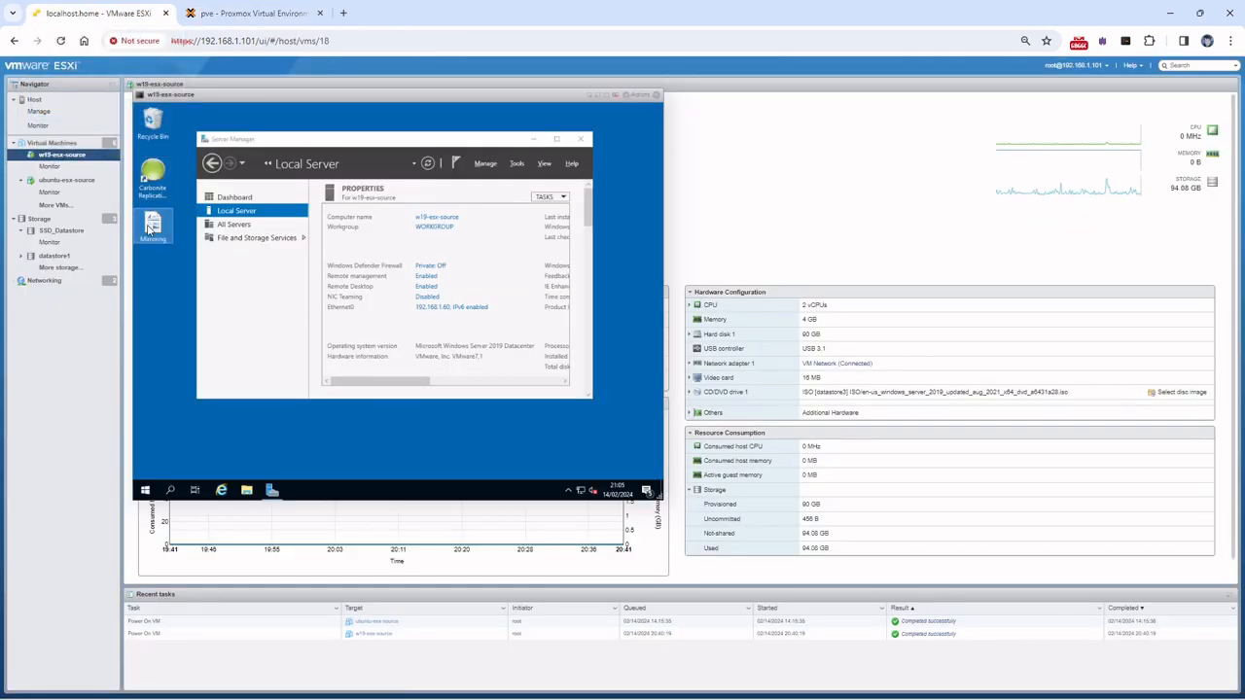
click(151, 229)
key(Right)
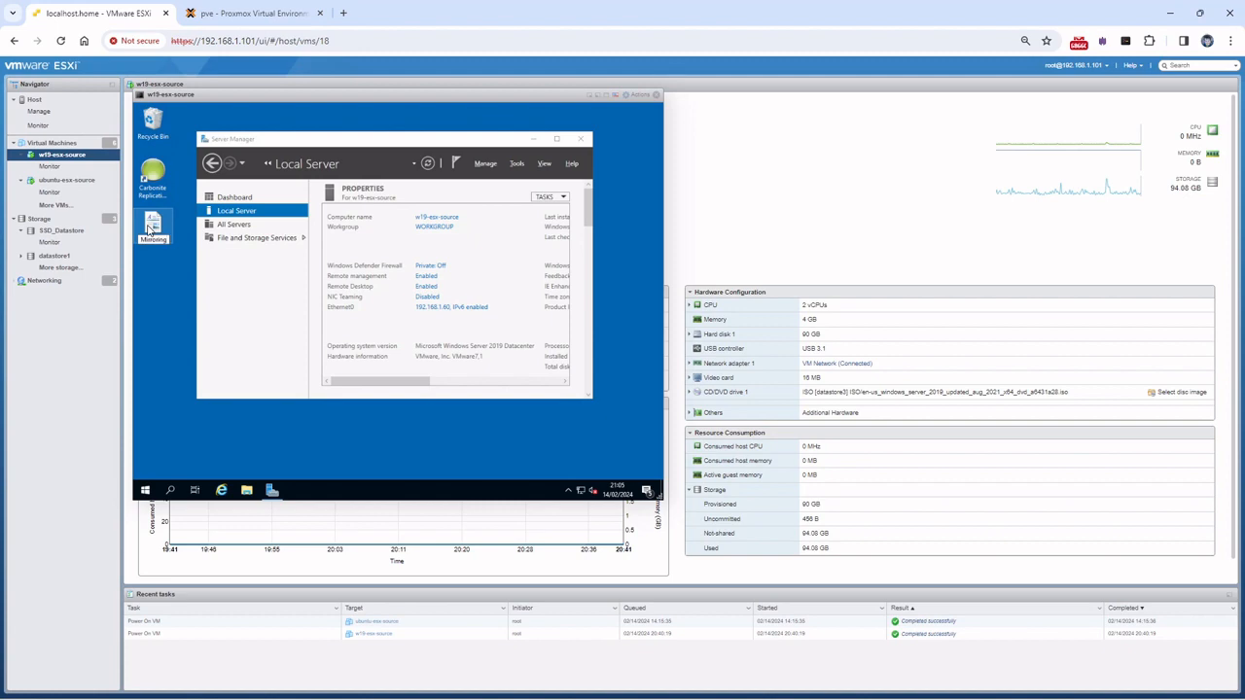
text(2)
key(Return)
click(254, 13)
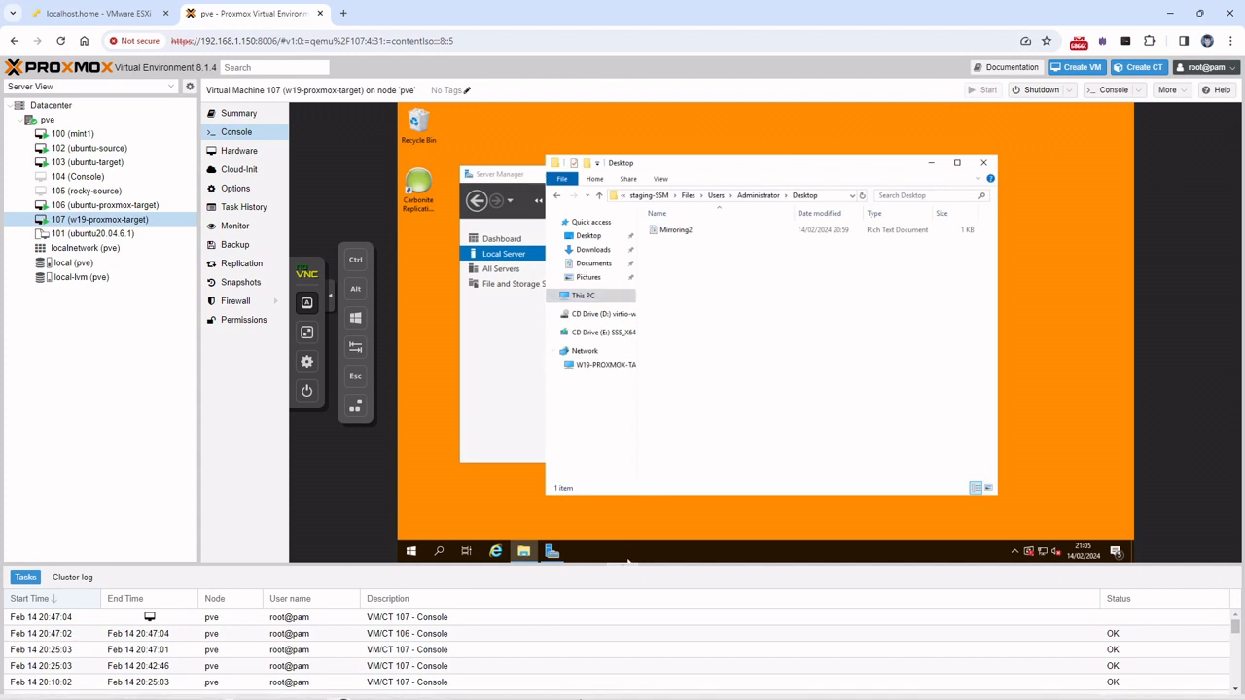
Switch to Carbonite Replication Console to see the w19 job Protecting with 0 bytes remaining
mouse_move(584, 696)
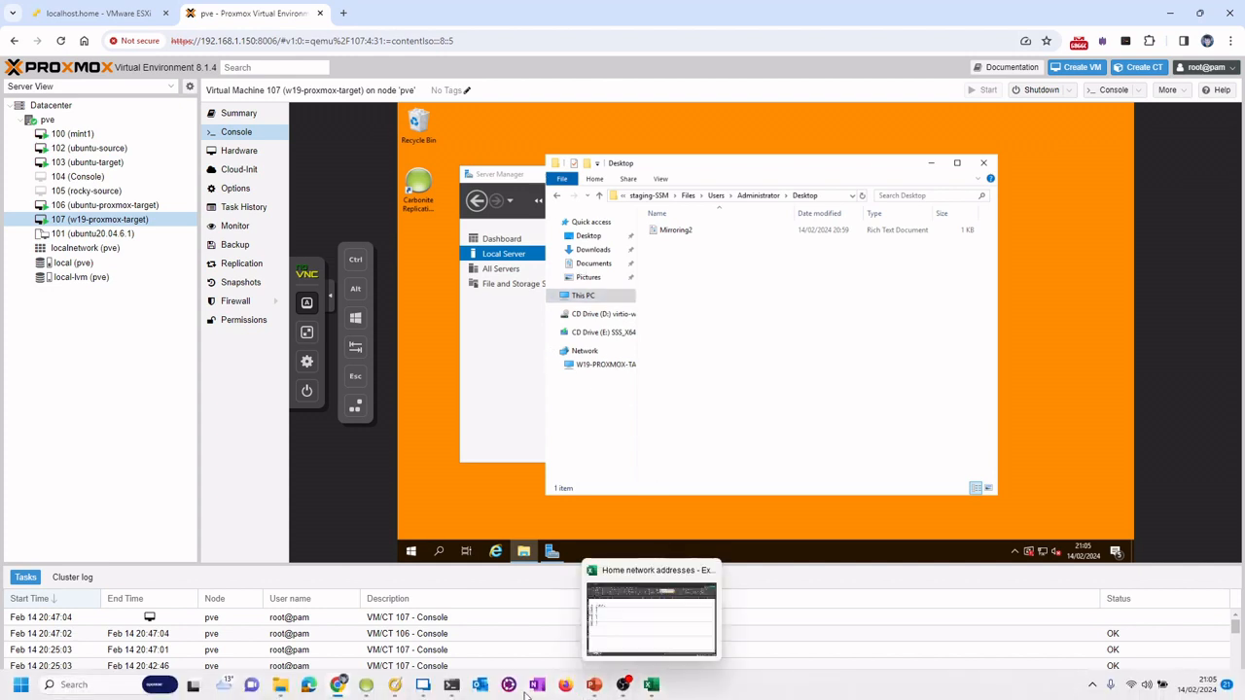
click(365, 685)
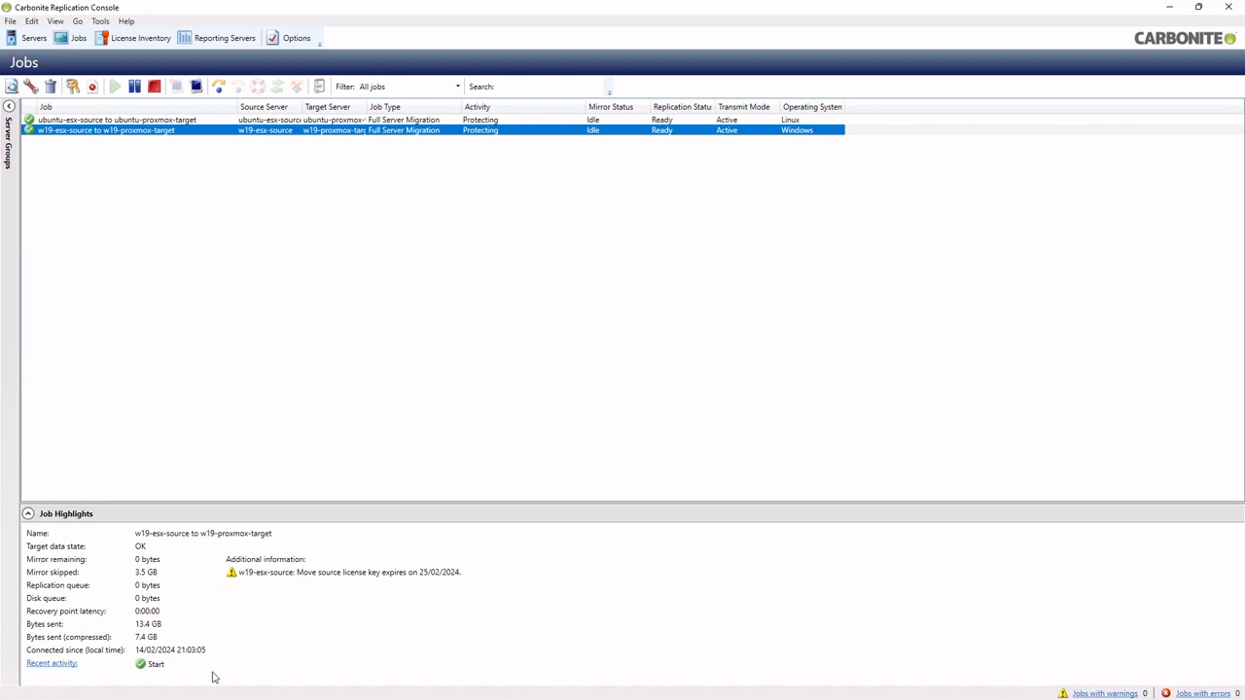
Return to Chrome and open the localhost.home - VMware ESXi tab
mouse_move(195, 693)
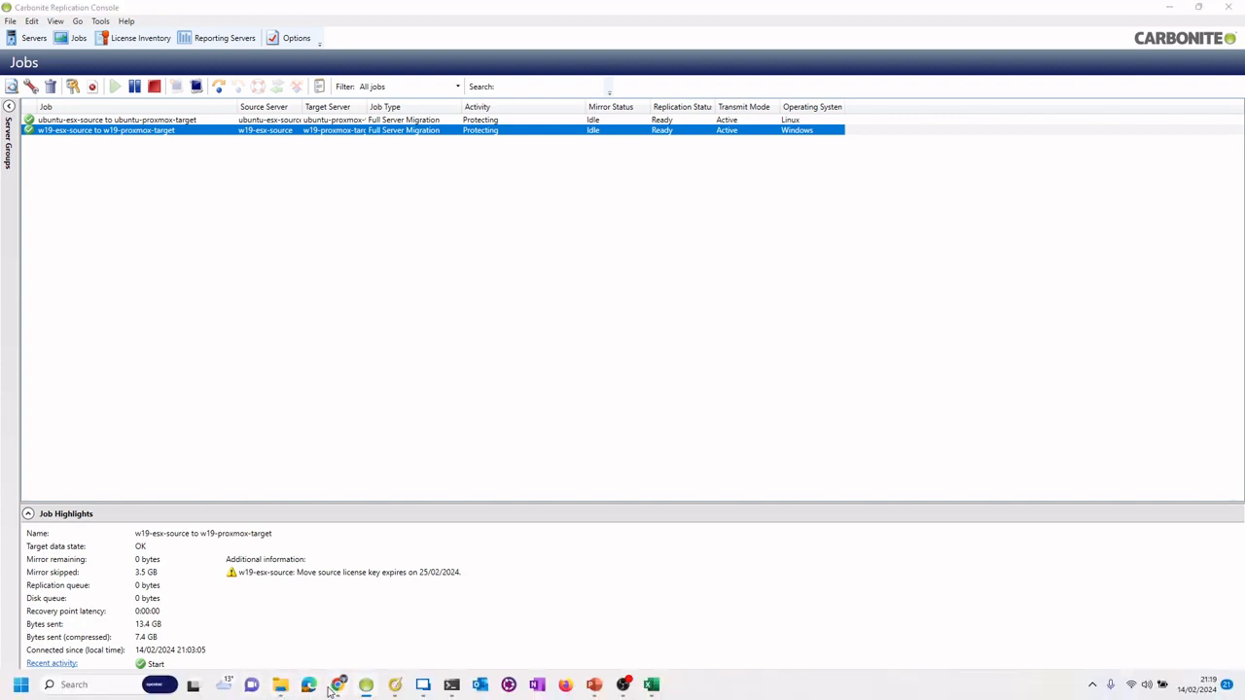
click(338, 684)
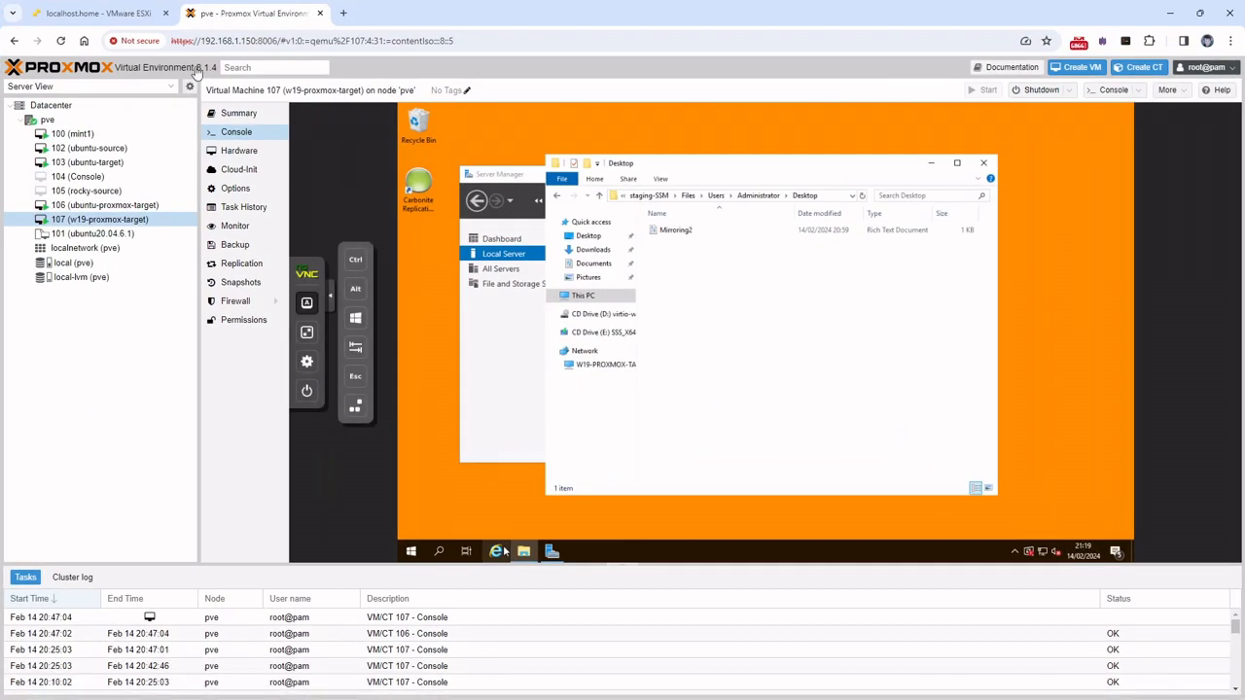
click(122, 15)
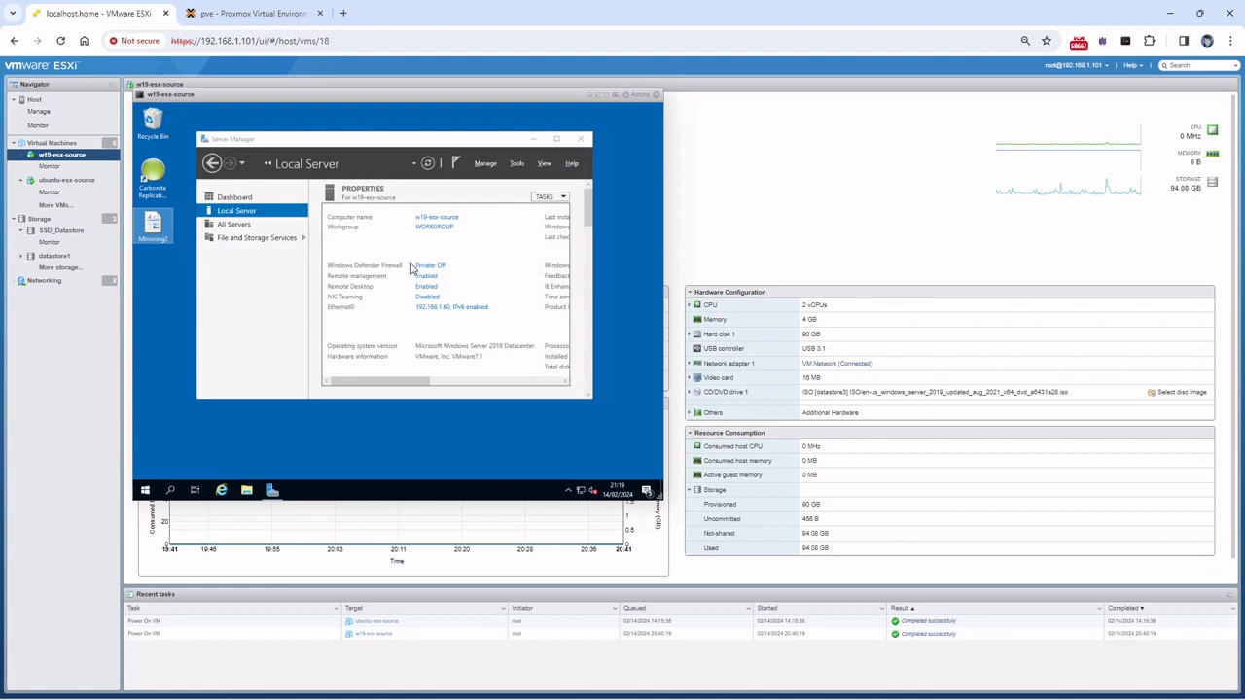
Rename the file on the ESXi source desktop to 'Ready to cut over'
click(166, 236)
text(2)
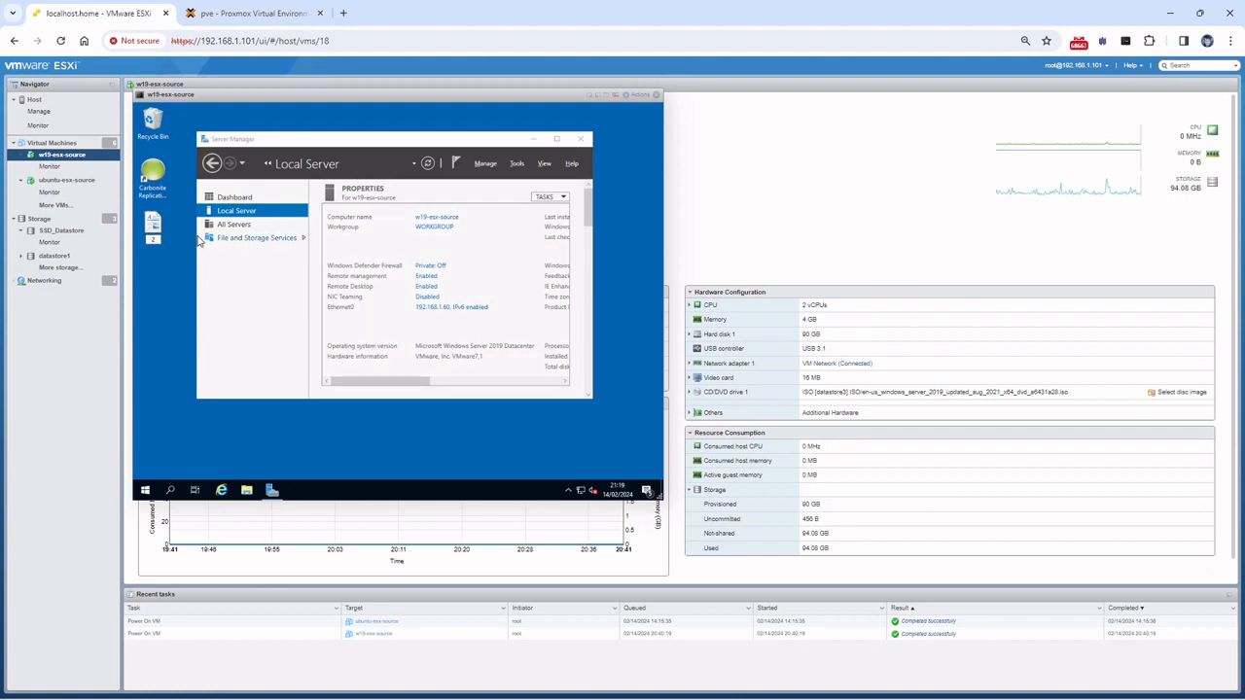
text(Ready to c)
text(ut over)
key(Return)
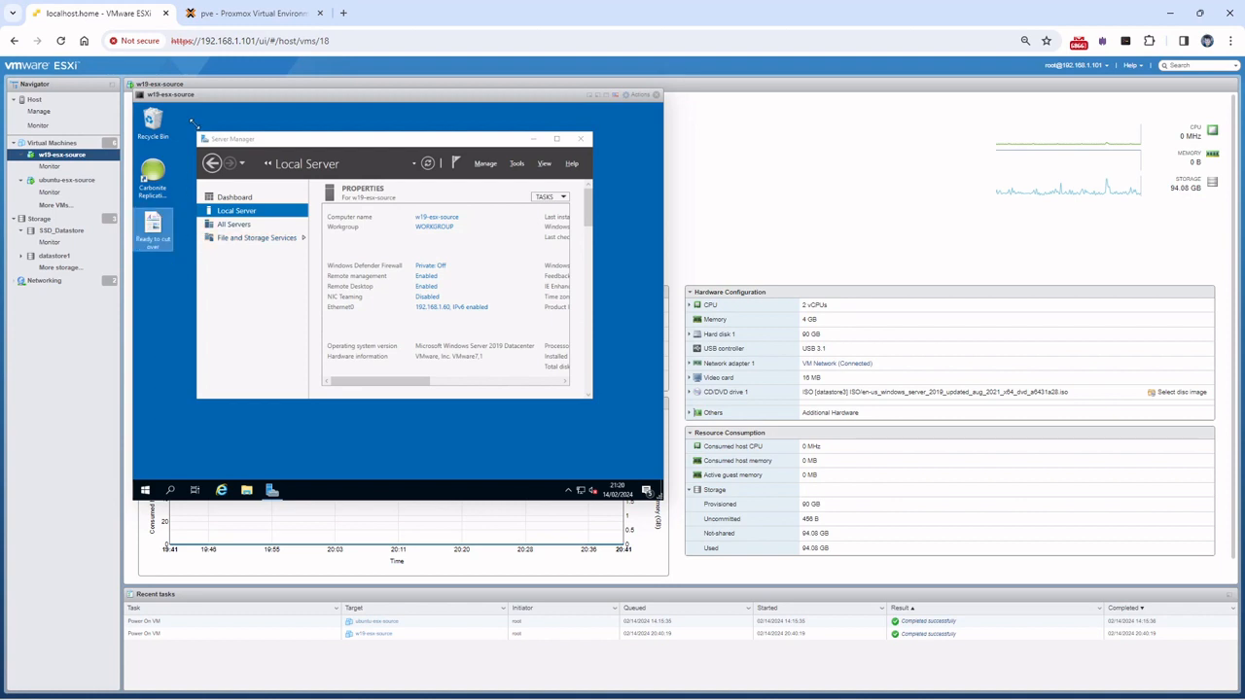
Confirm the renamed file reached Proxmox, then bring up the w19 job's actions in Carbonite
click(248, 18)
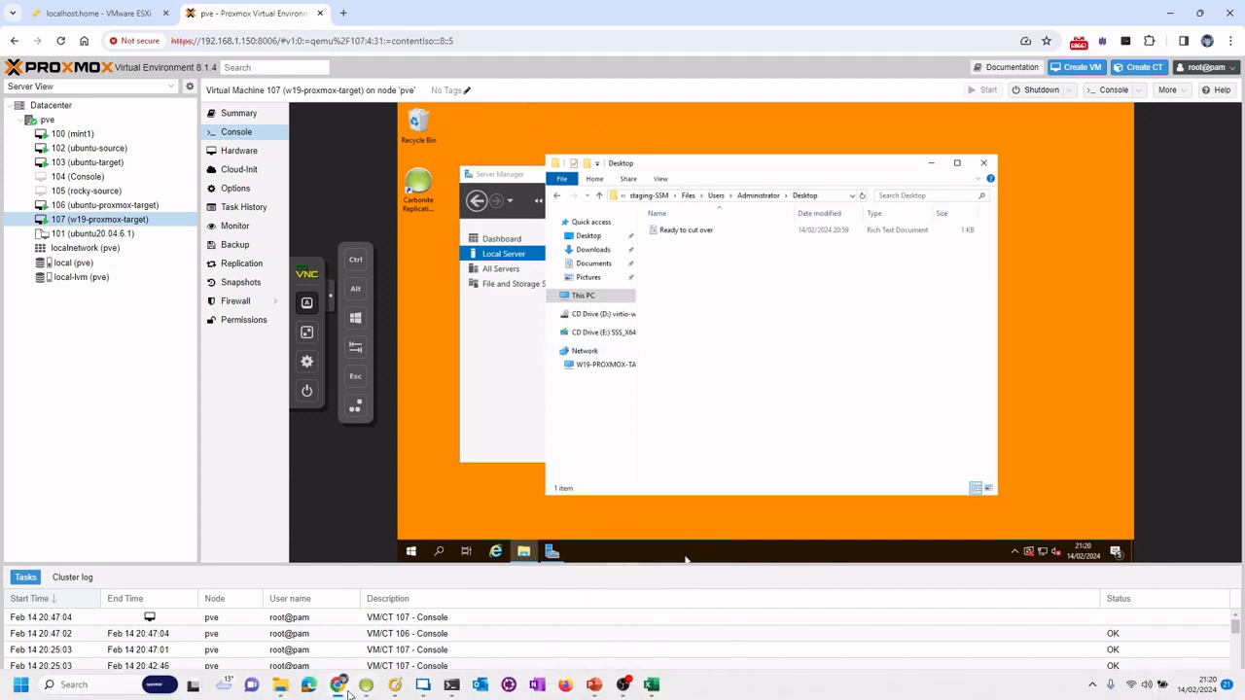
click(366, 684)
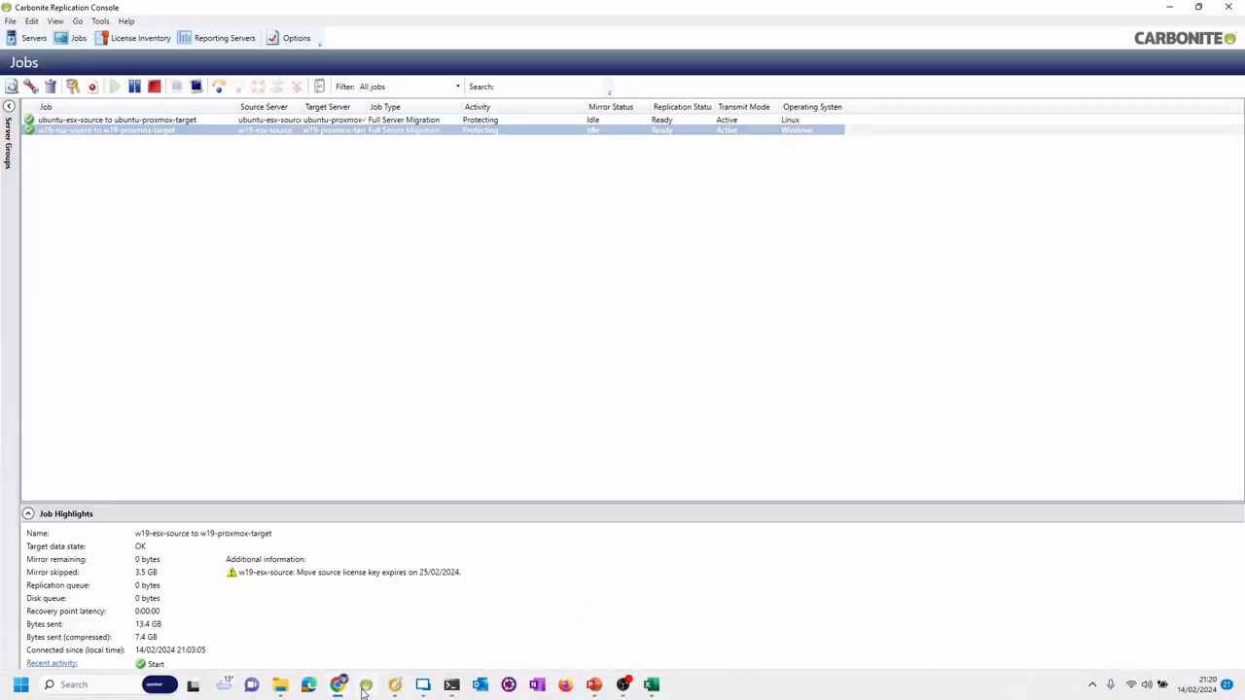
right_click(220, 132)
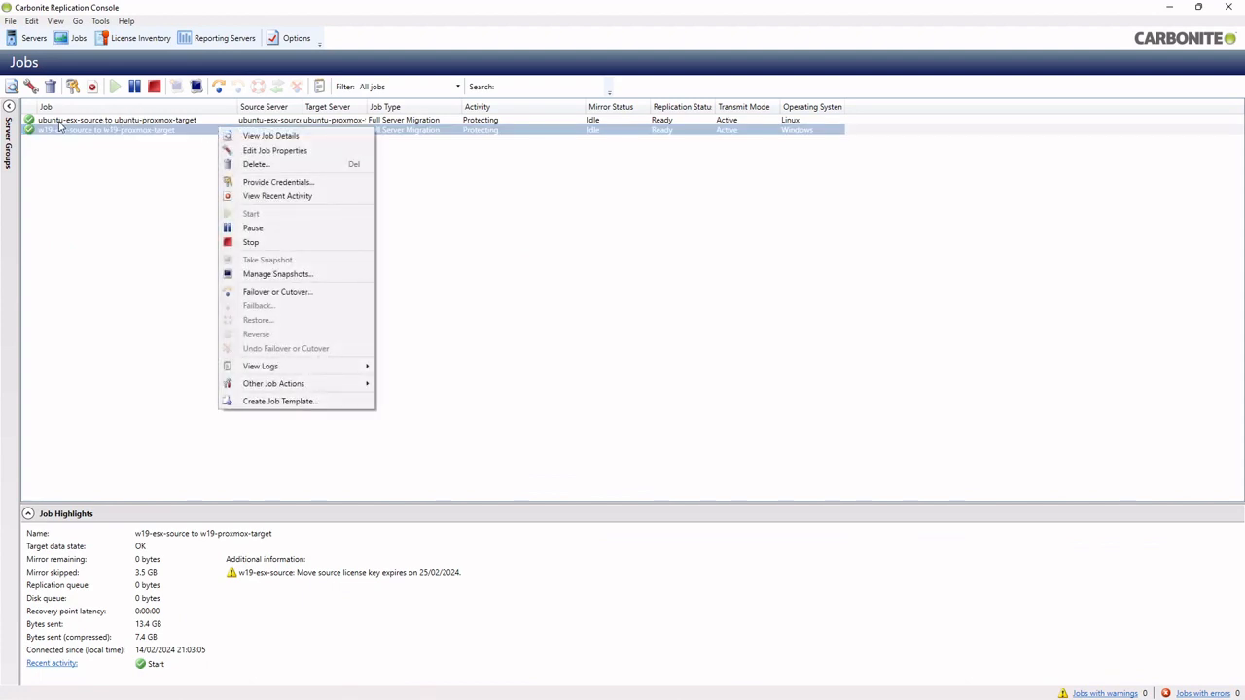
Select only the w19-esx-source to w19-proxmox-target job and choose Failover or Cutover for it
click(156, 122)
click(156, 128)
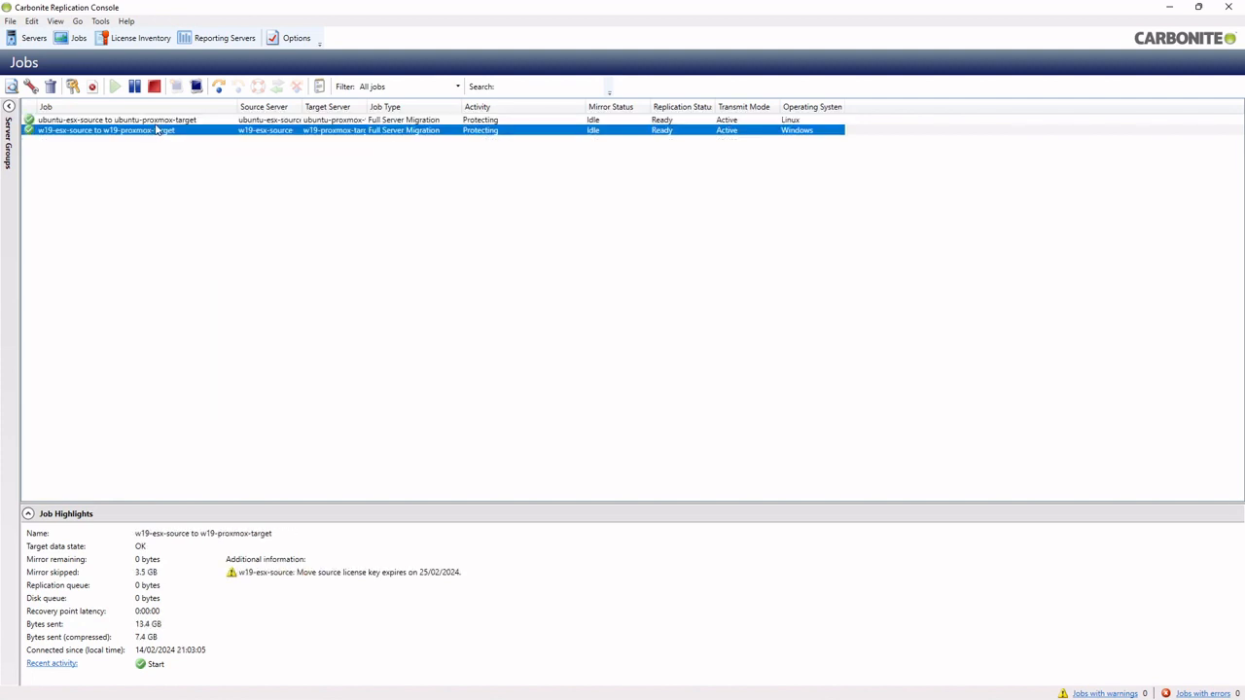
key(ctrl+a)
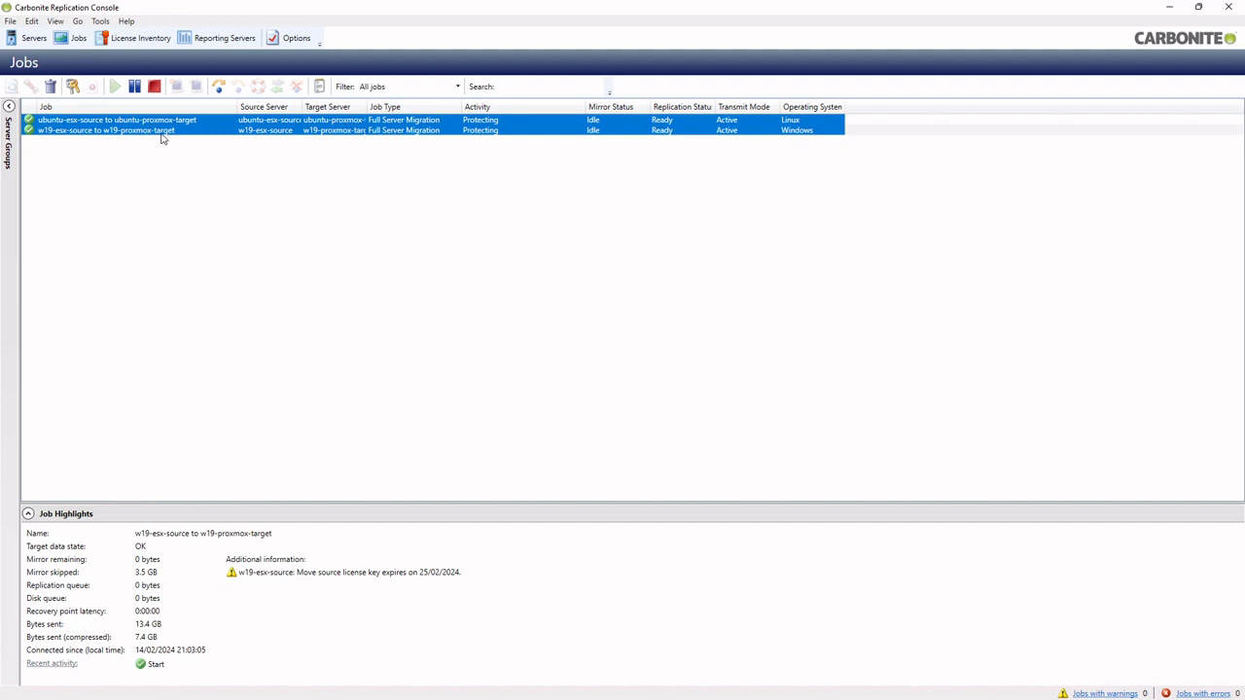
click(167, 132)
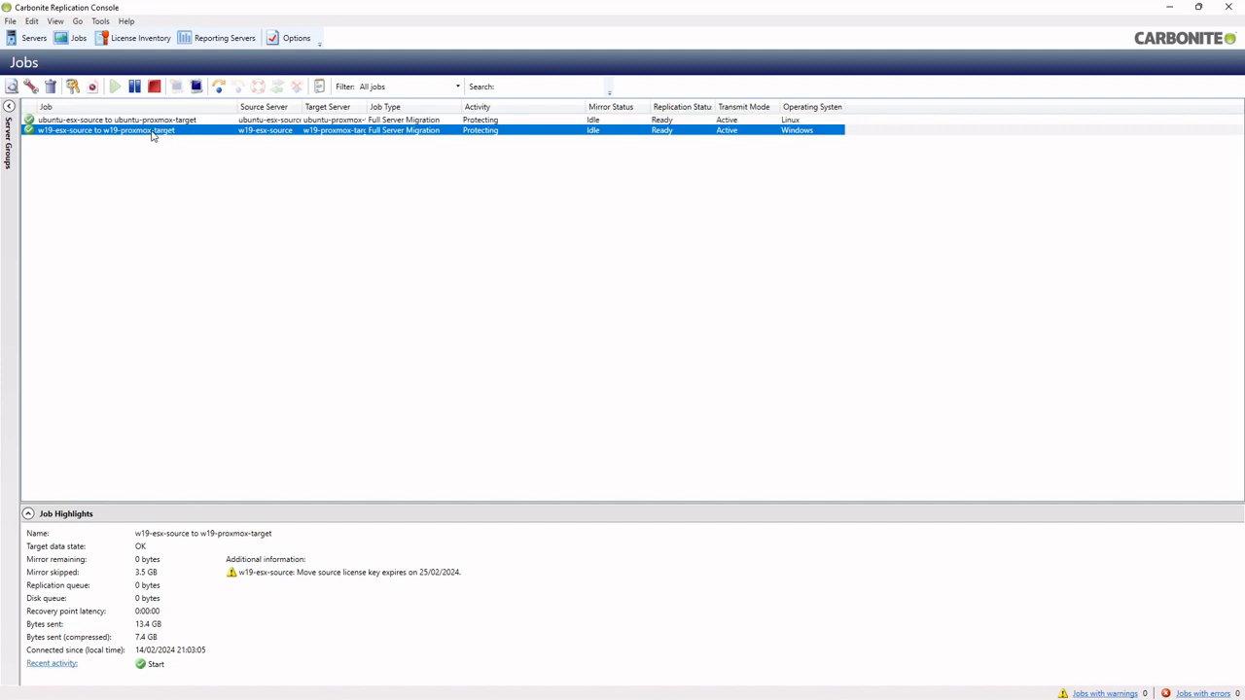
right_click(152, 136)
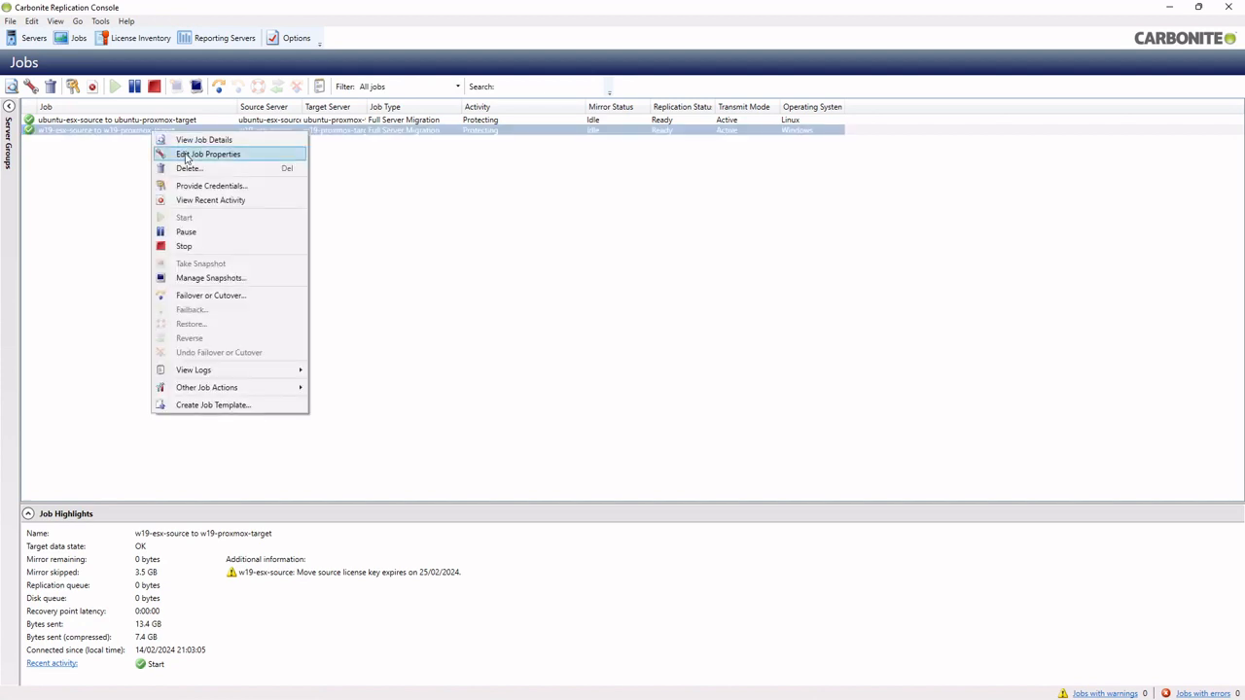
click(245, 302)
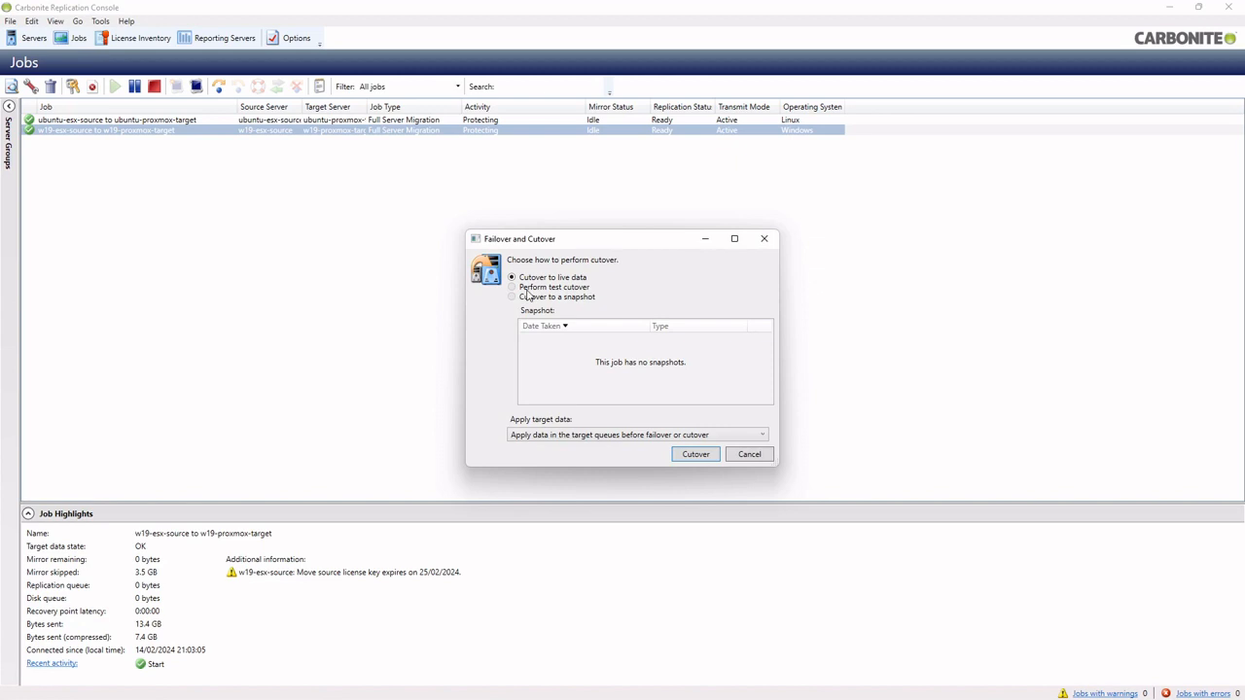
Launch the cutover to live data for the w19 job
click(693, 454)
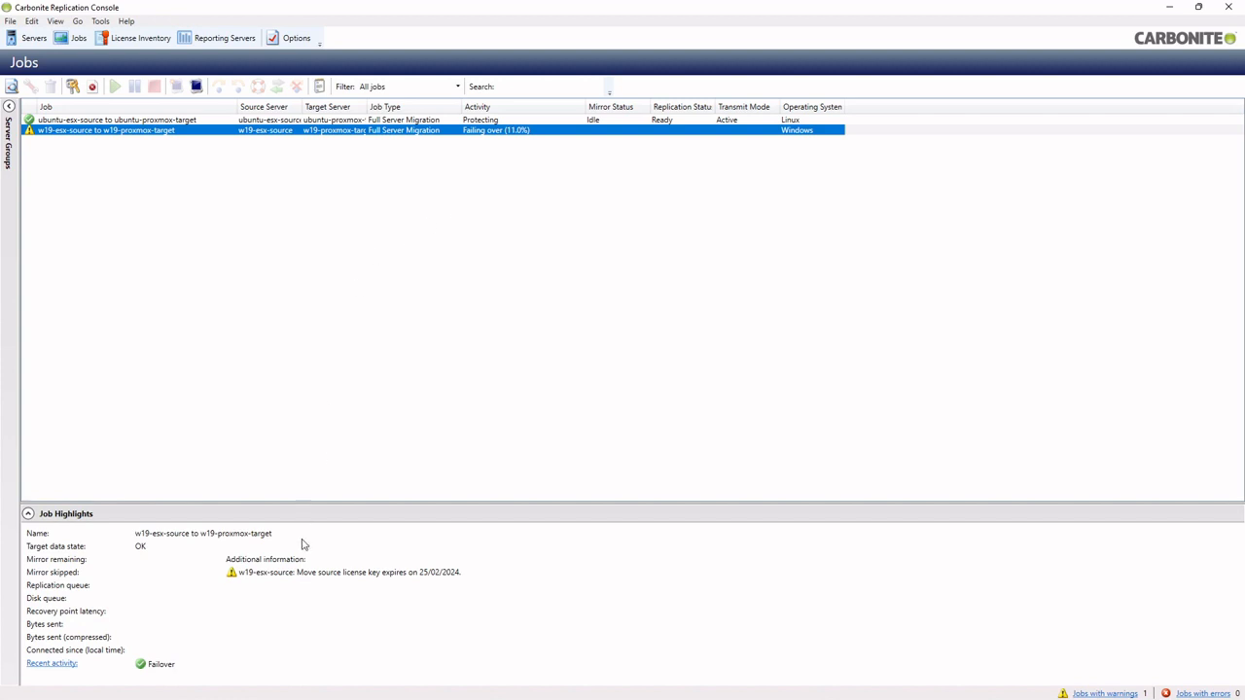
mouse_move(282, 696)
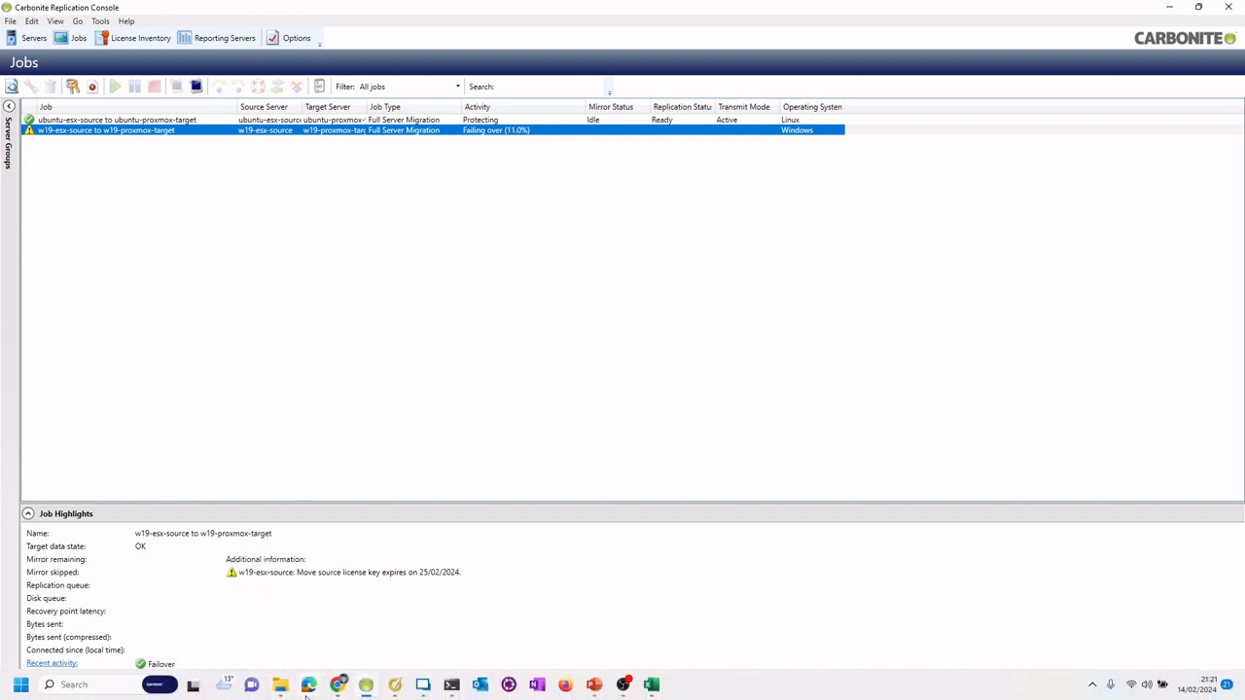
Look over the Proxmox VM 107 console, then switch to the localhost.home ESXi tab
mouse_move(359, 696)
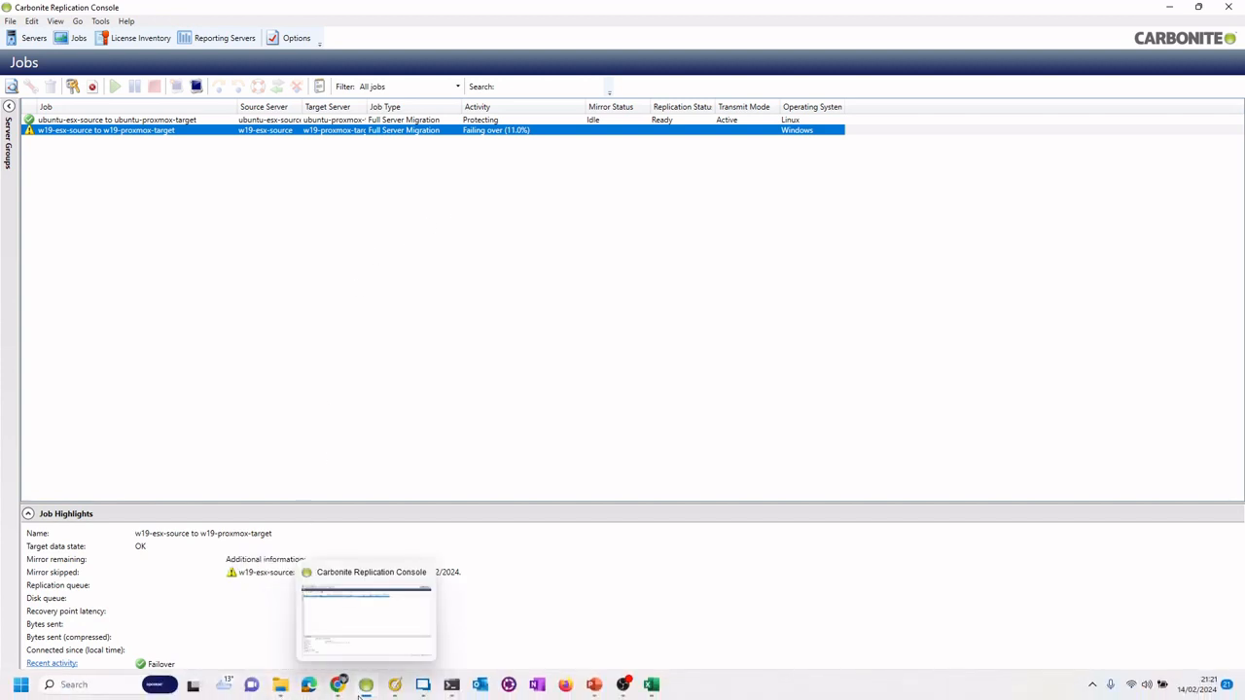
click(339, 686)
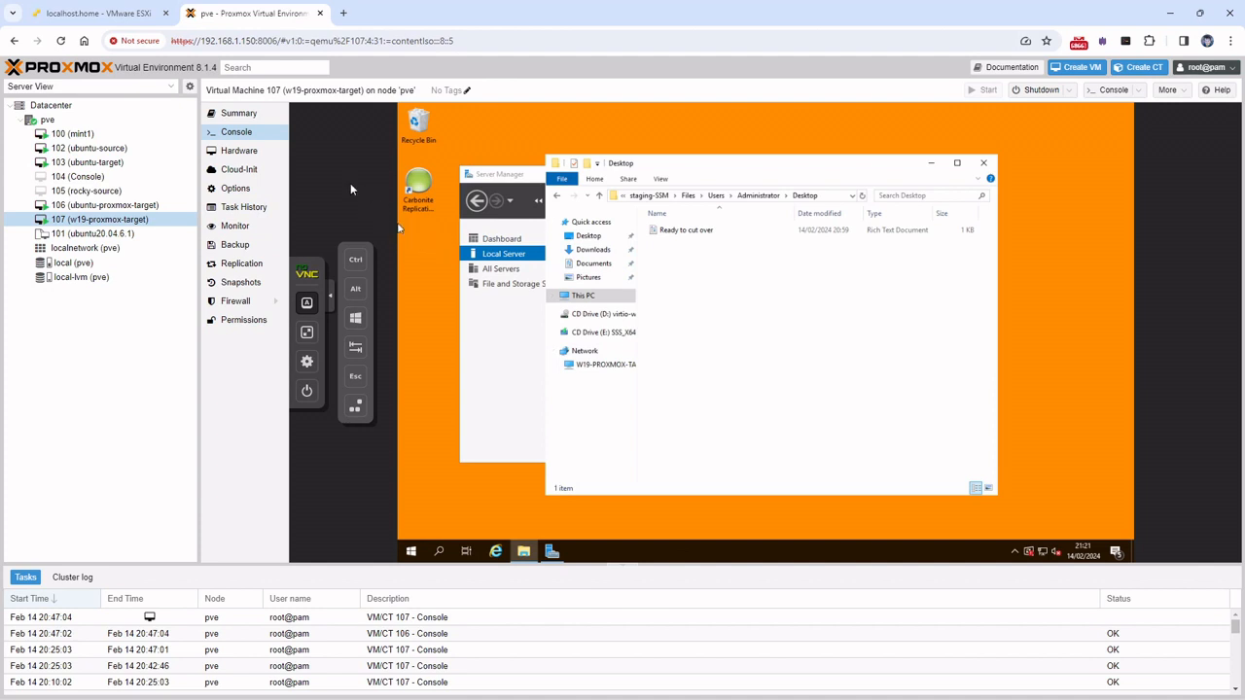
click(105, 21)
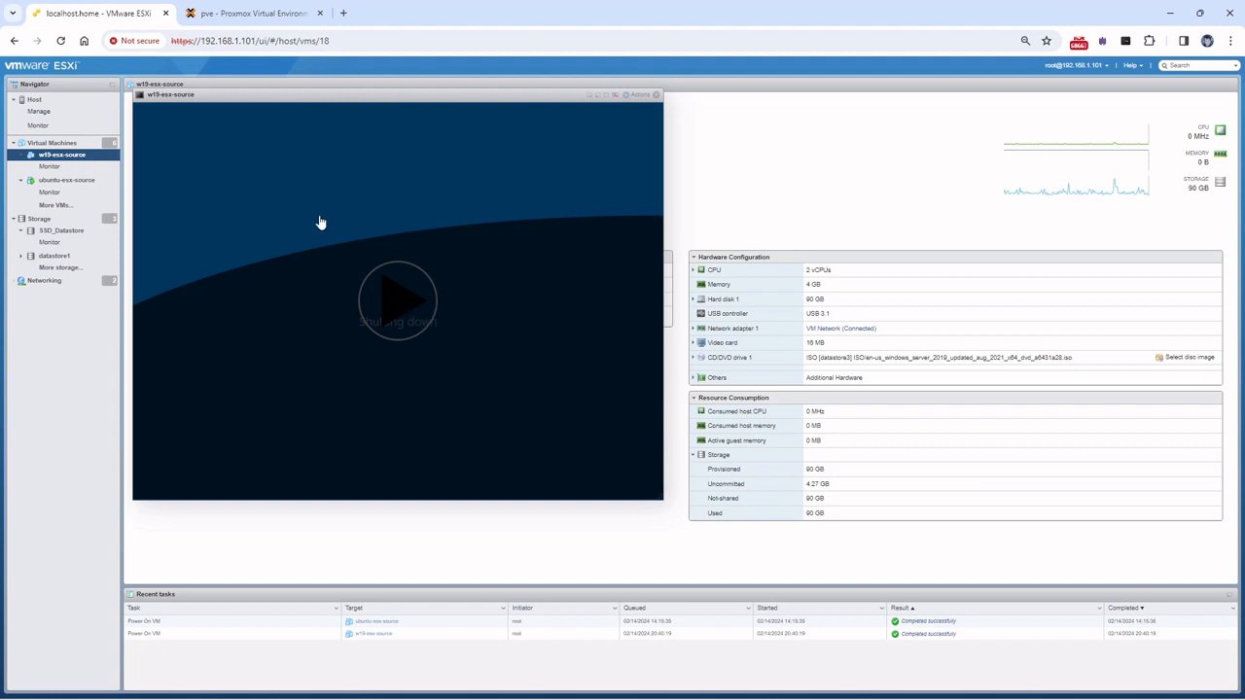
Go back to the pve Proxmox tab showing VM 107's console
click(234, 19)
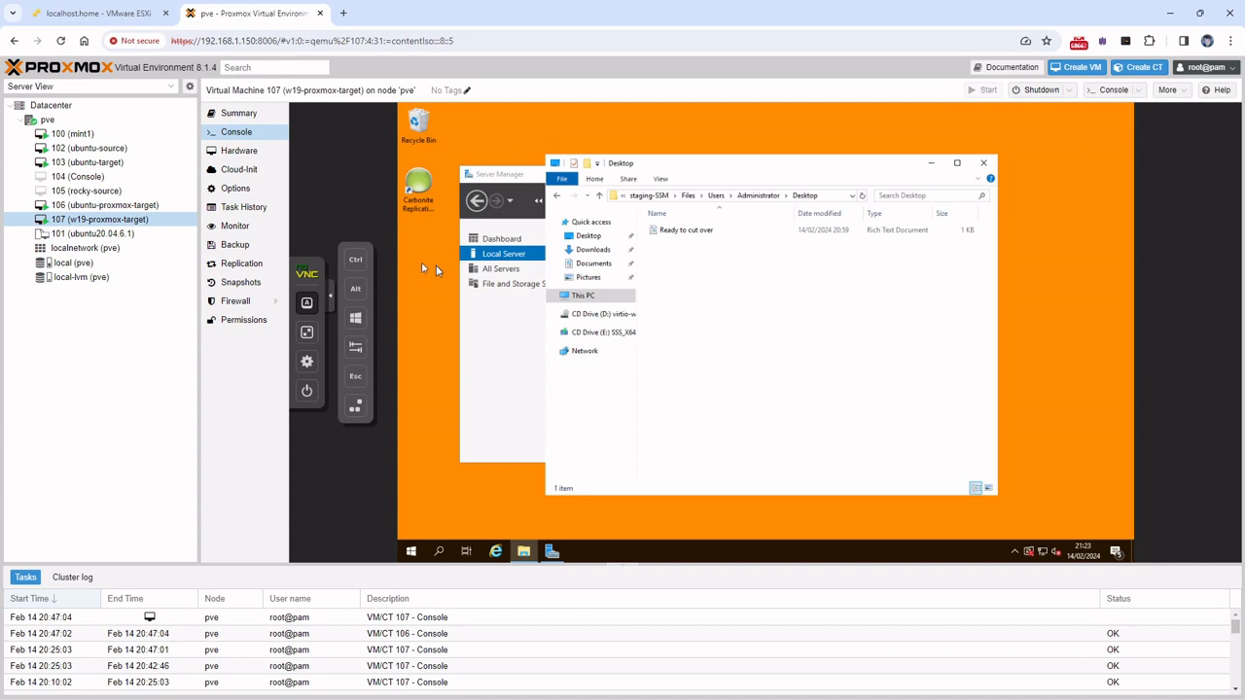
Monitor the w19 job failover in Carbonite, glancing at VM 107, until it reaches 99.0%
mouse_move(420, 691)
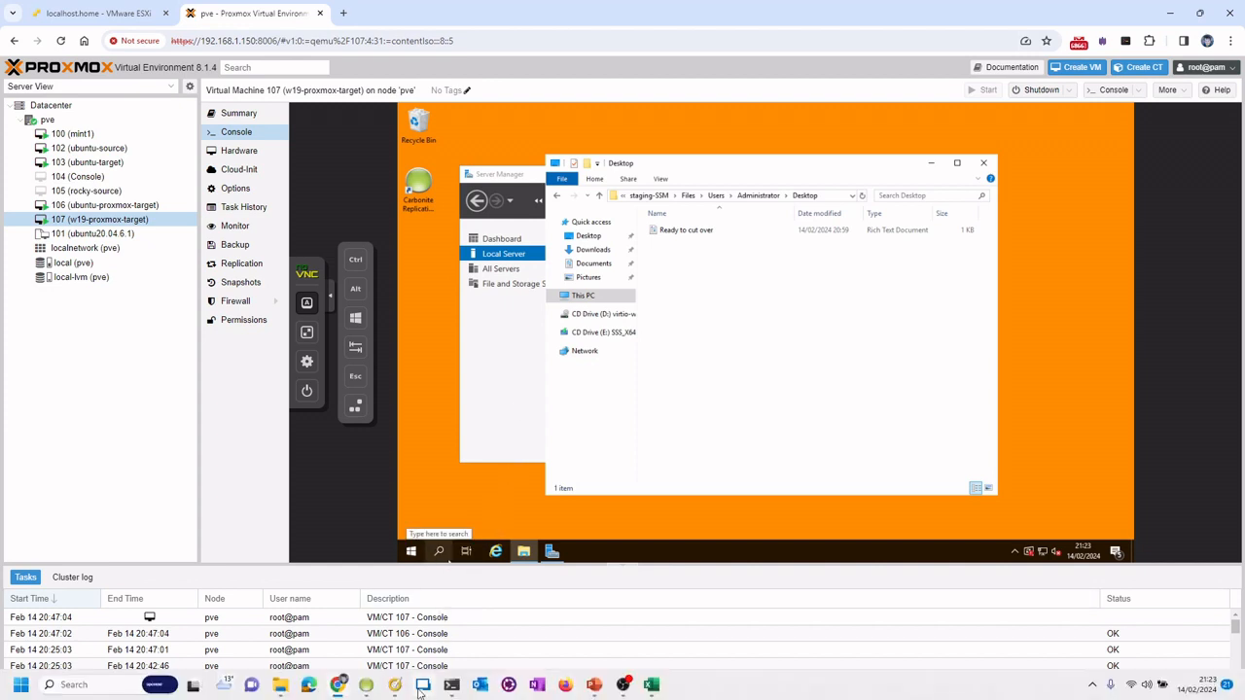
click(366, 685)
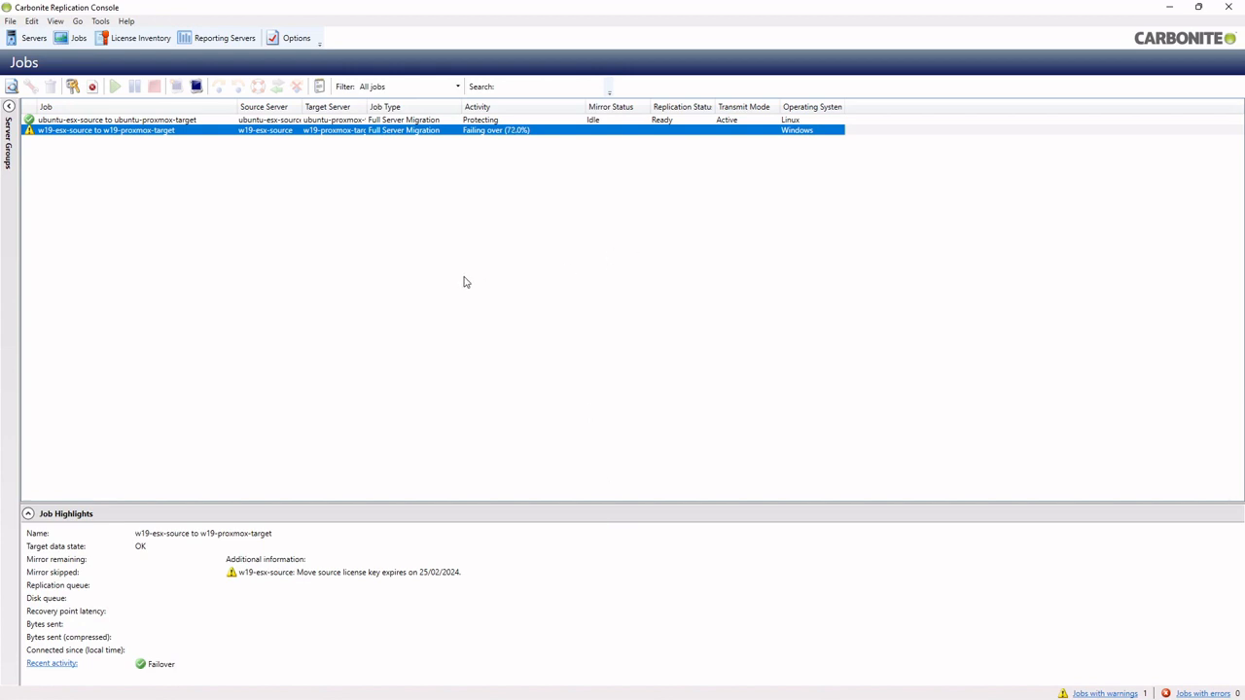
mouse_move(569, 686)
click(341, 686)
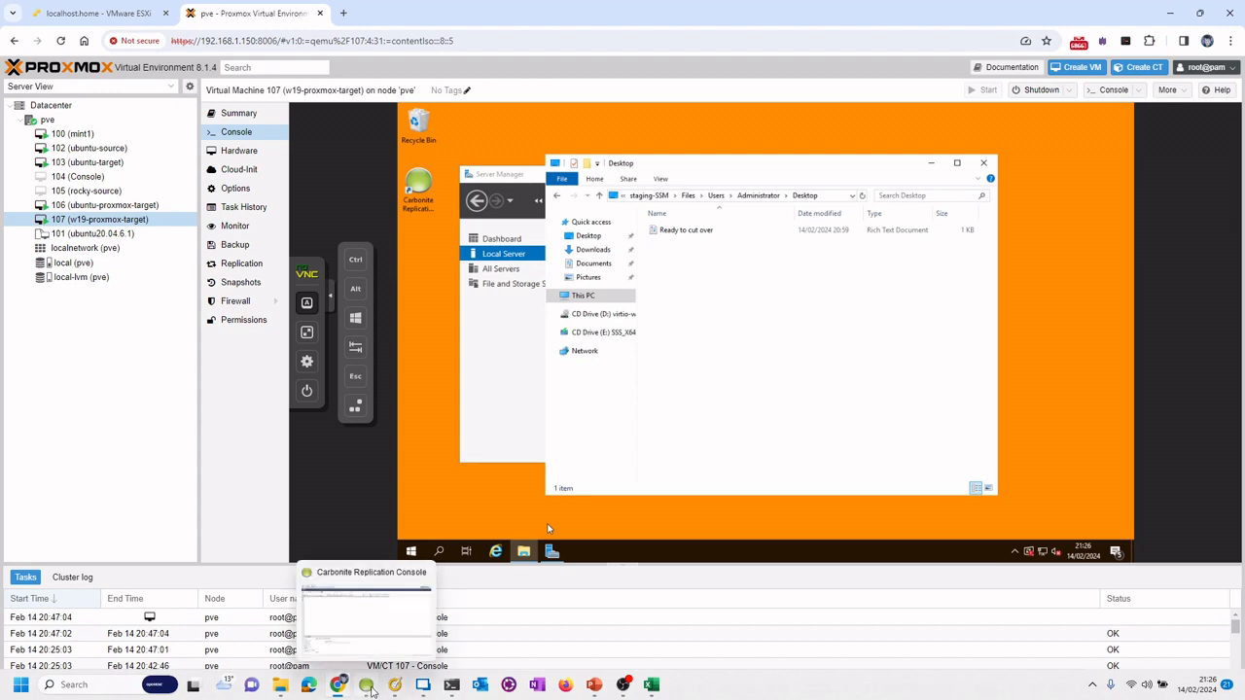
click(370, 688)
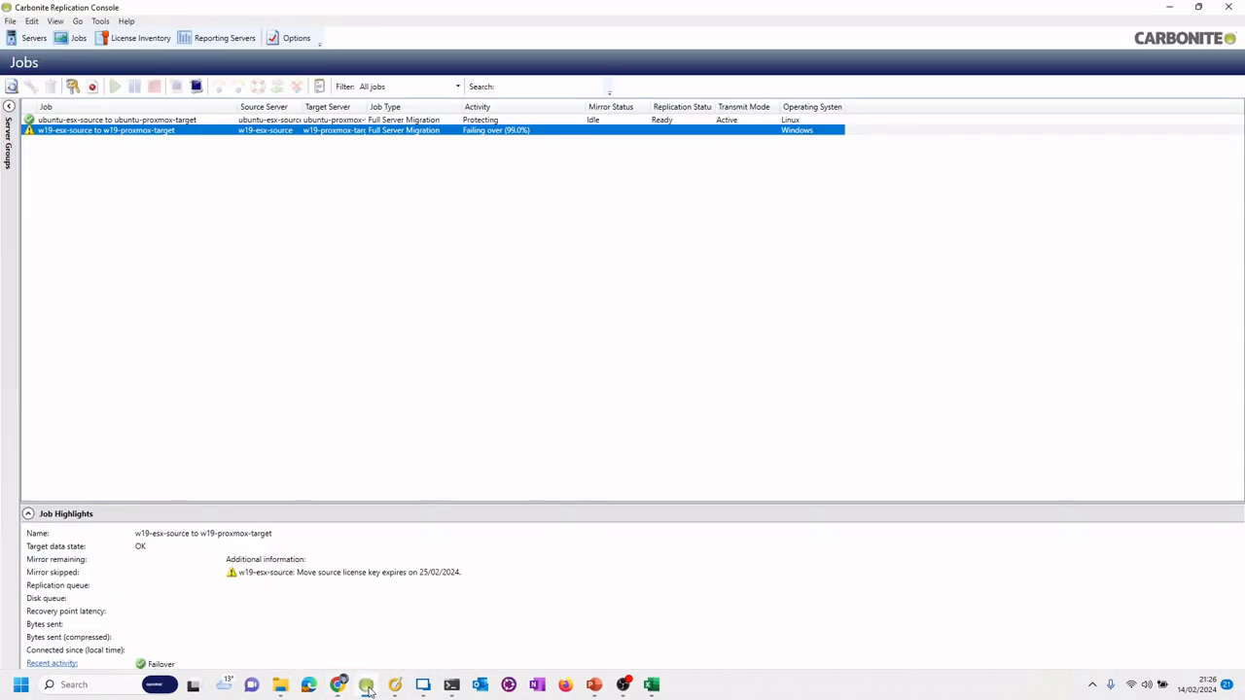
Minimize Carbonite to reveal VM 107's Administrator sign-in screen in Proxmox
click(369, 690)
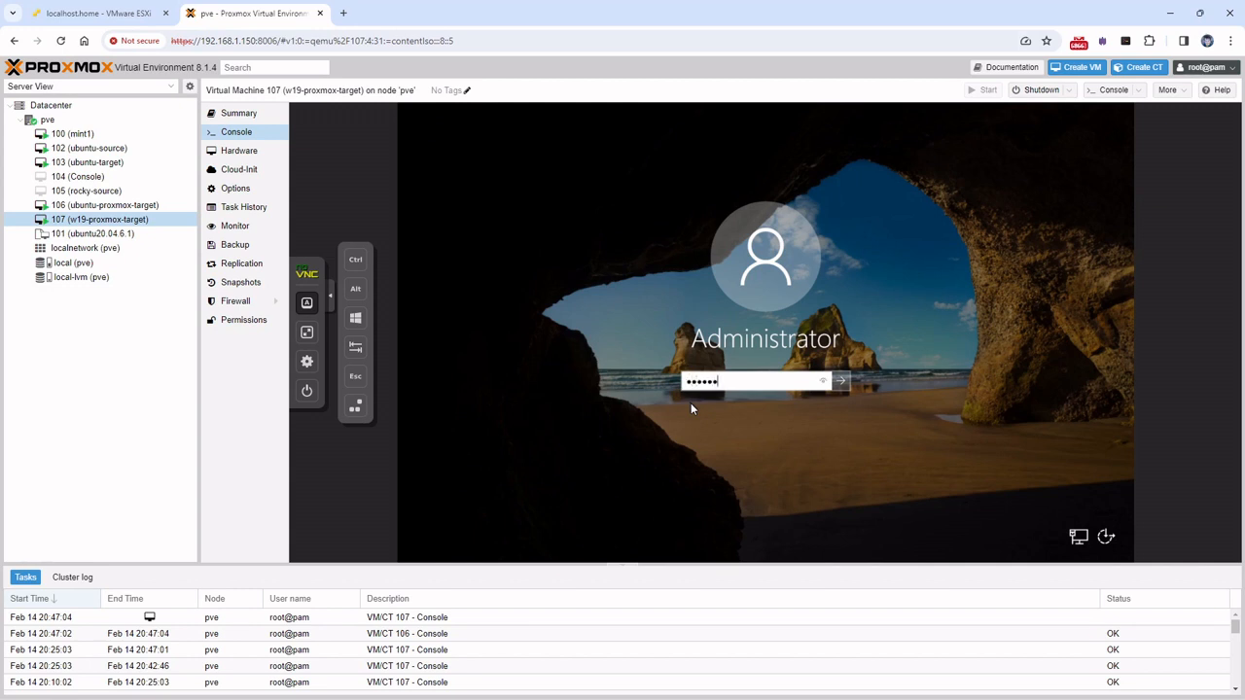
Complete the Administrator password, sign in, and open Local Server in Server Manager
text(d)
key(Return)
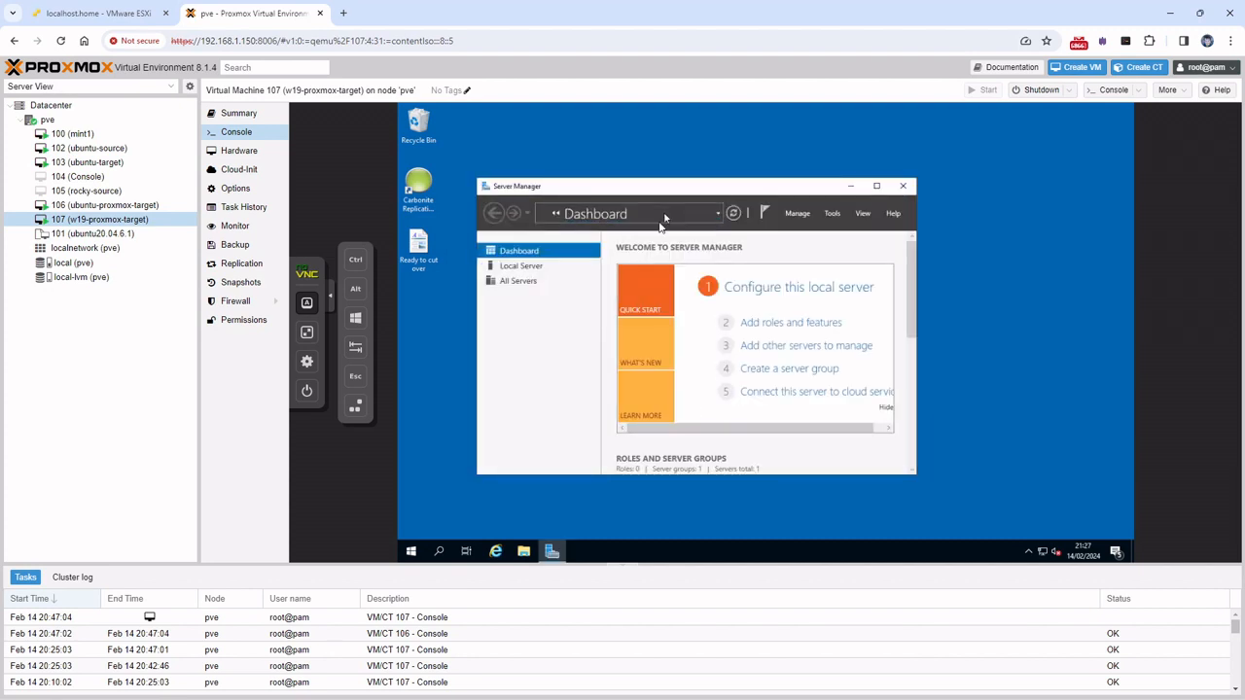
click(521, 267)
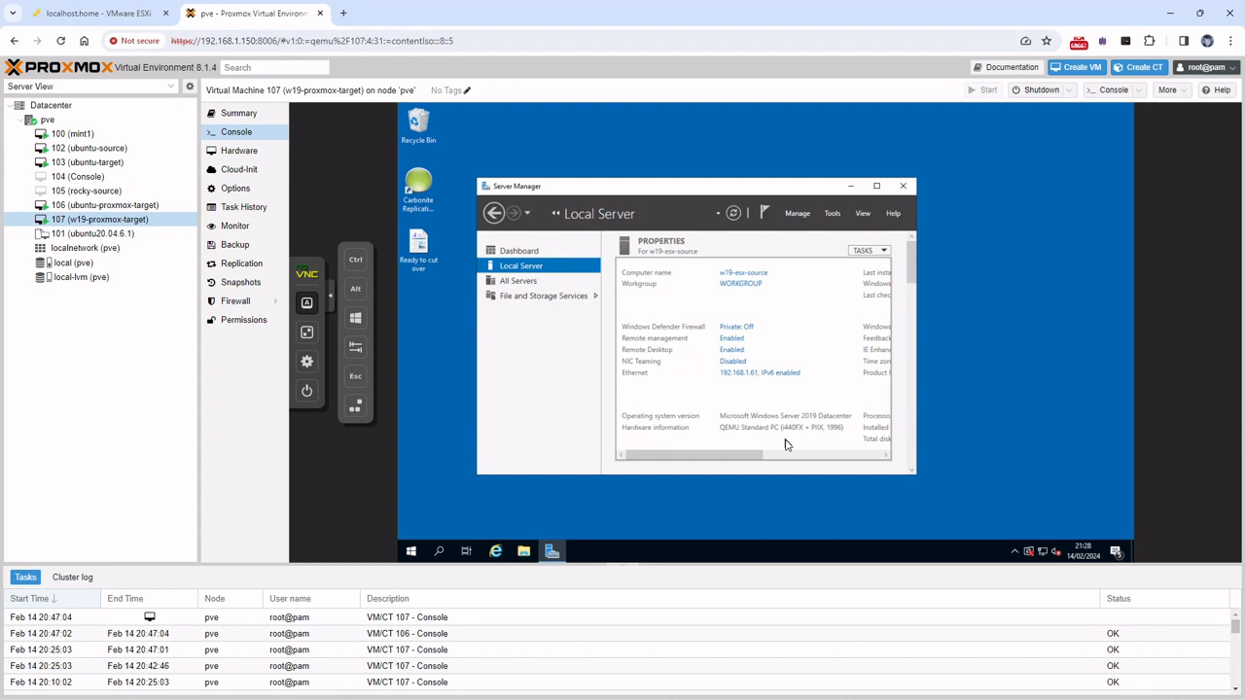
Select the Ready to cut over file, then check the now shut-down source VM in ESXi
click(418, 251)
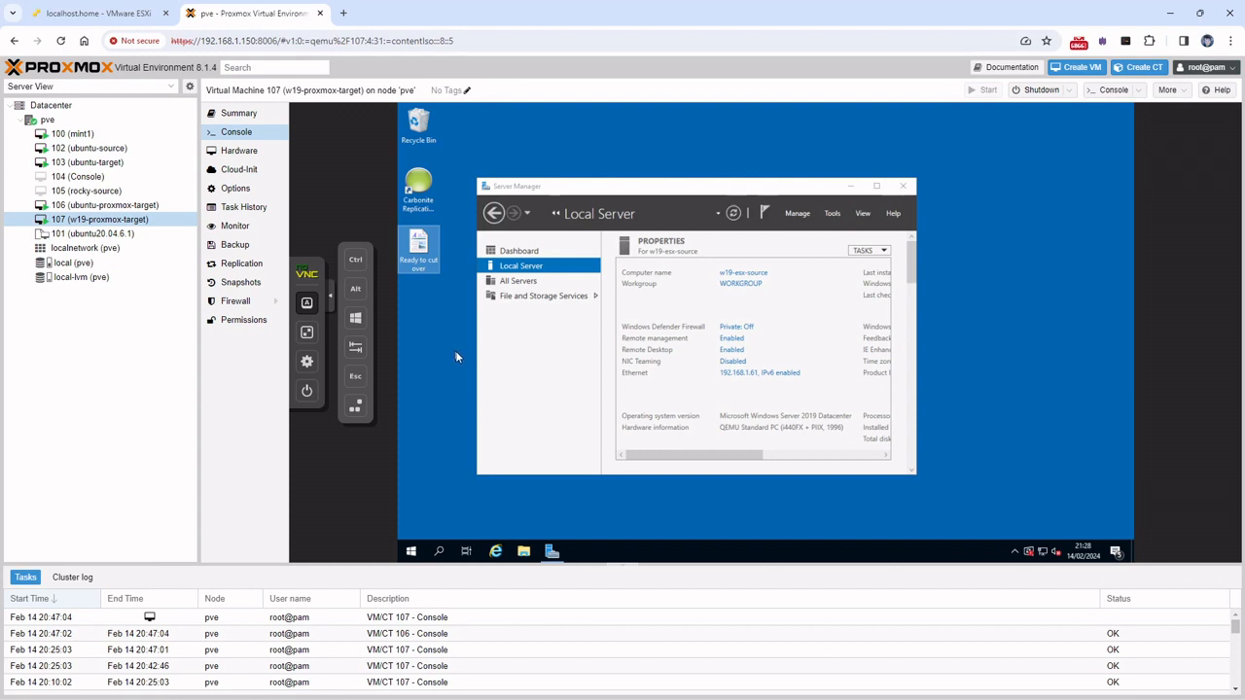
click(100, 13)
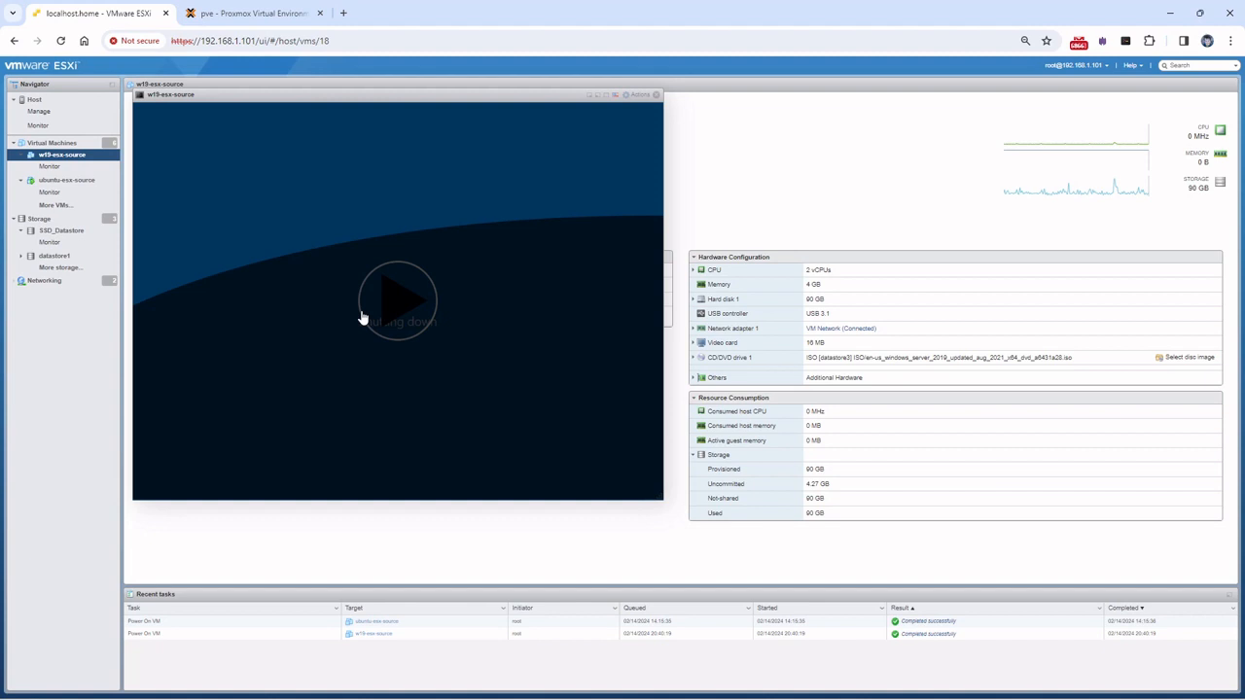
Switch back to the pve Proxmox tab with VM 107's Server Manager
click(260, 16)
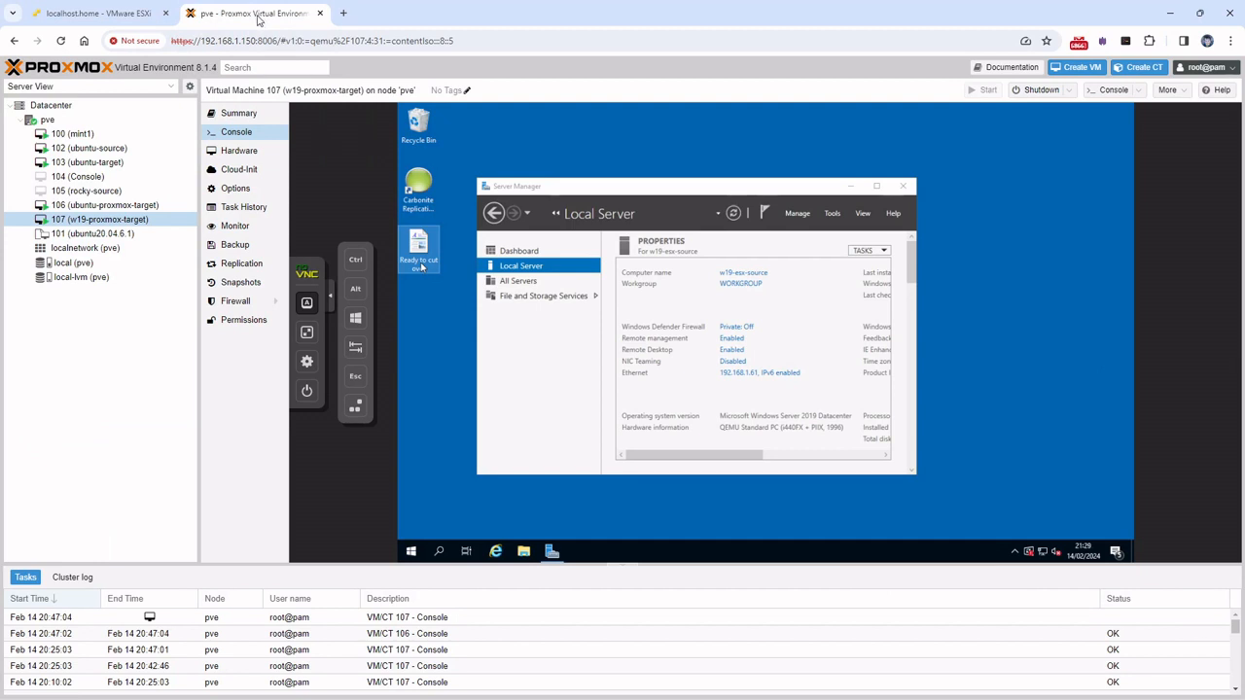
Open 'Ready to cut over' in WordPad on VM 107 and type an e-mail address into it
double_click(420, 248)
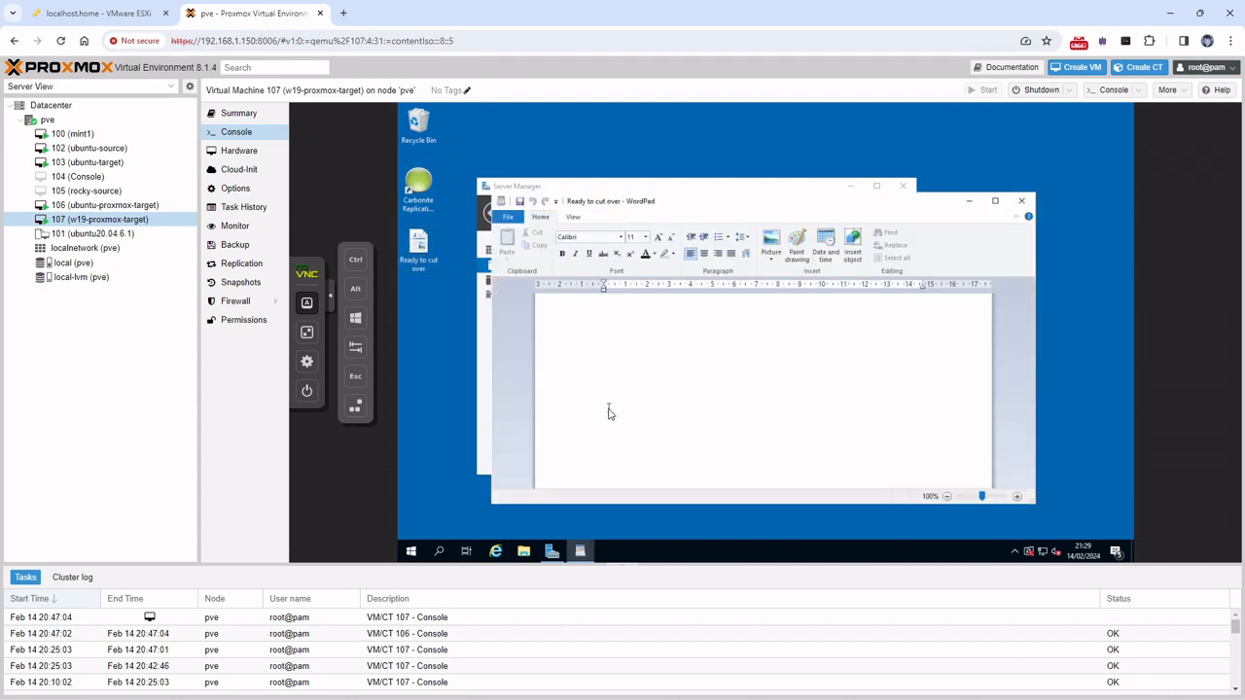
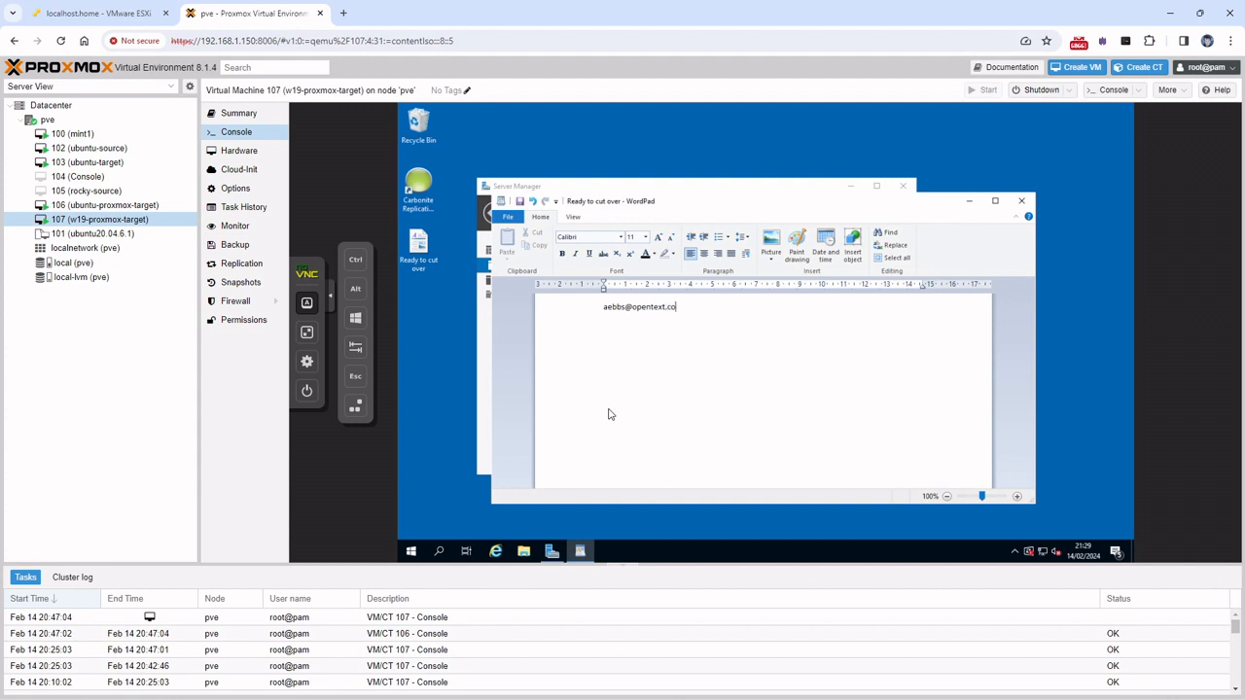